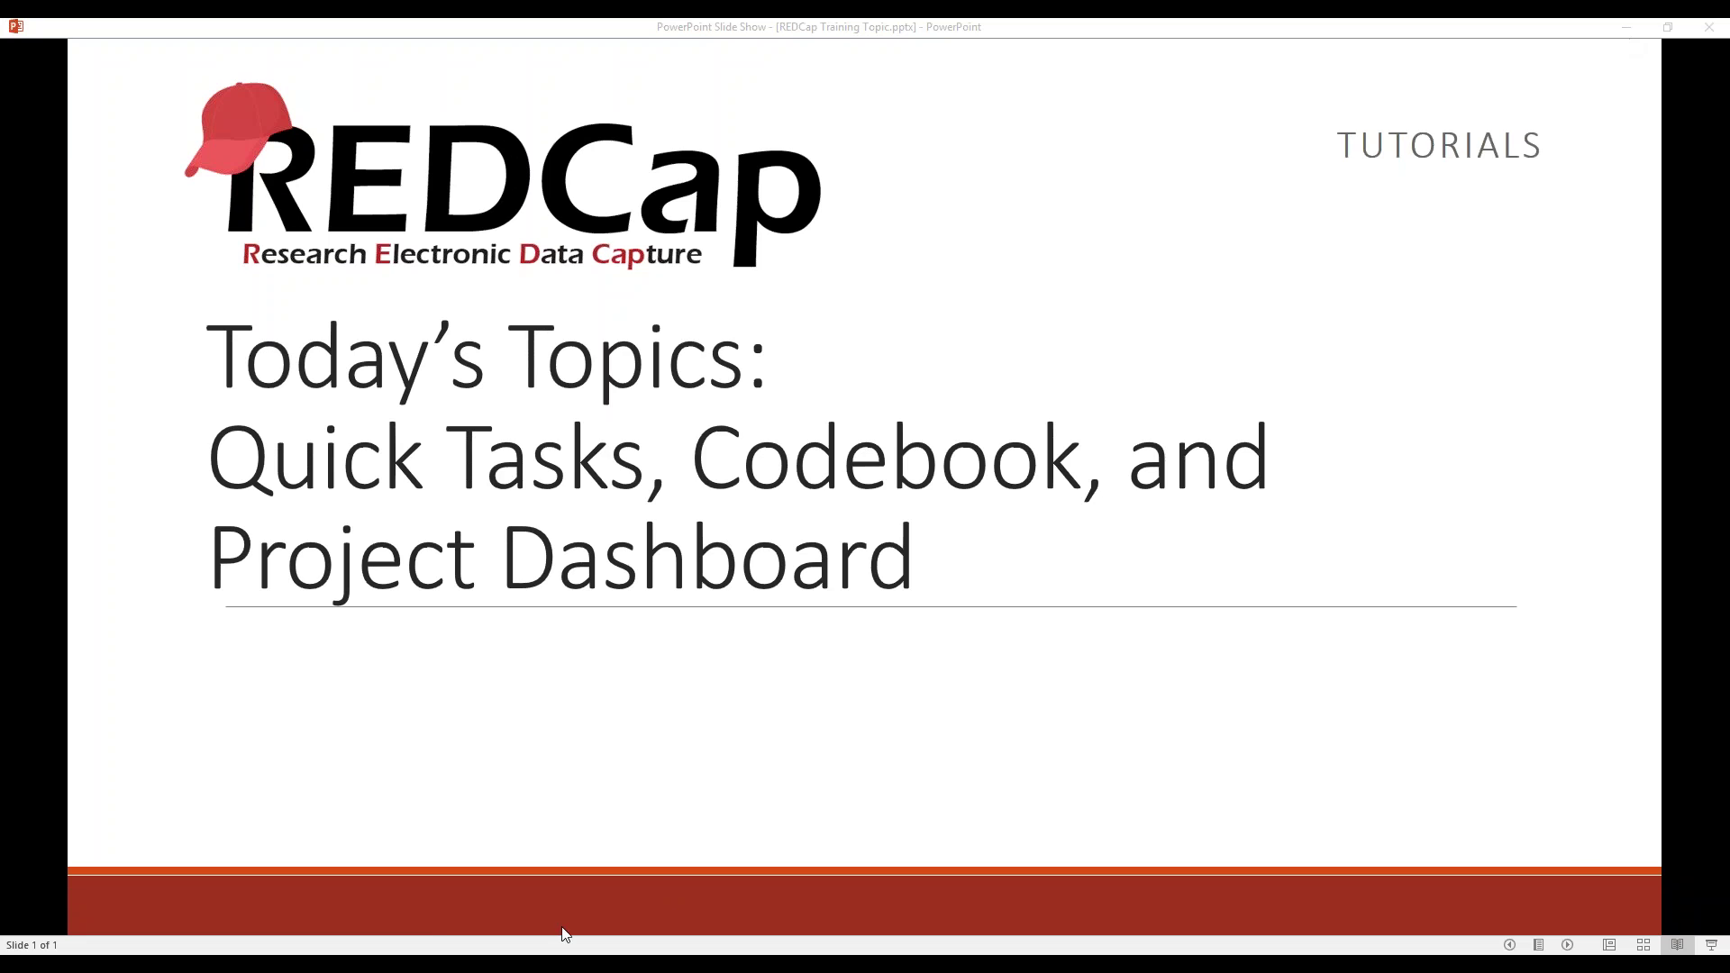
Step: Leave the slide show, view the Training DB Pets project home, then go to Project Setup
key("alt+Tab")
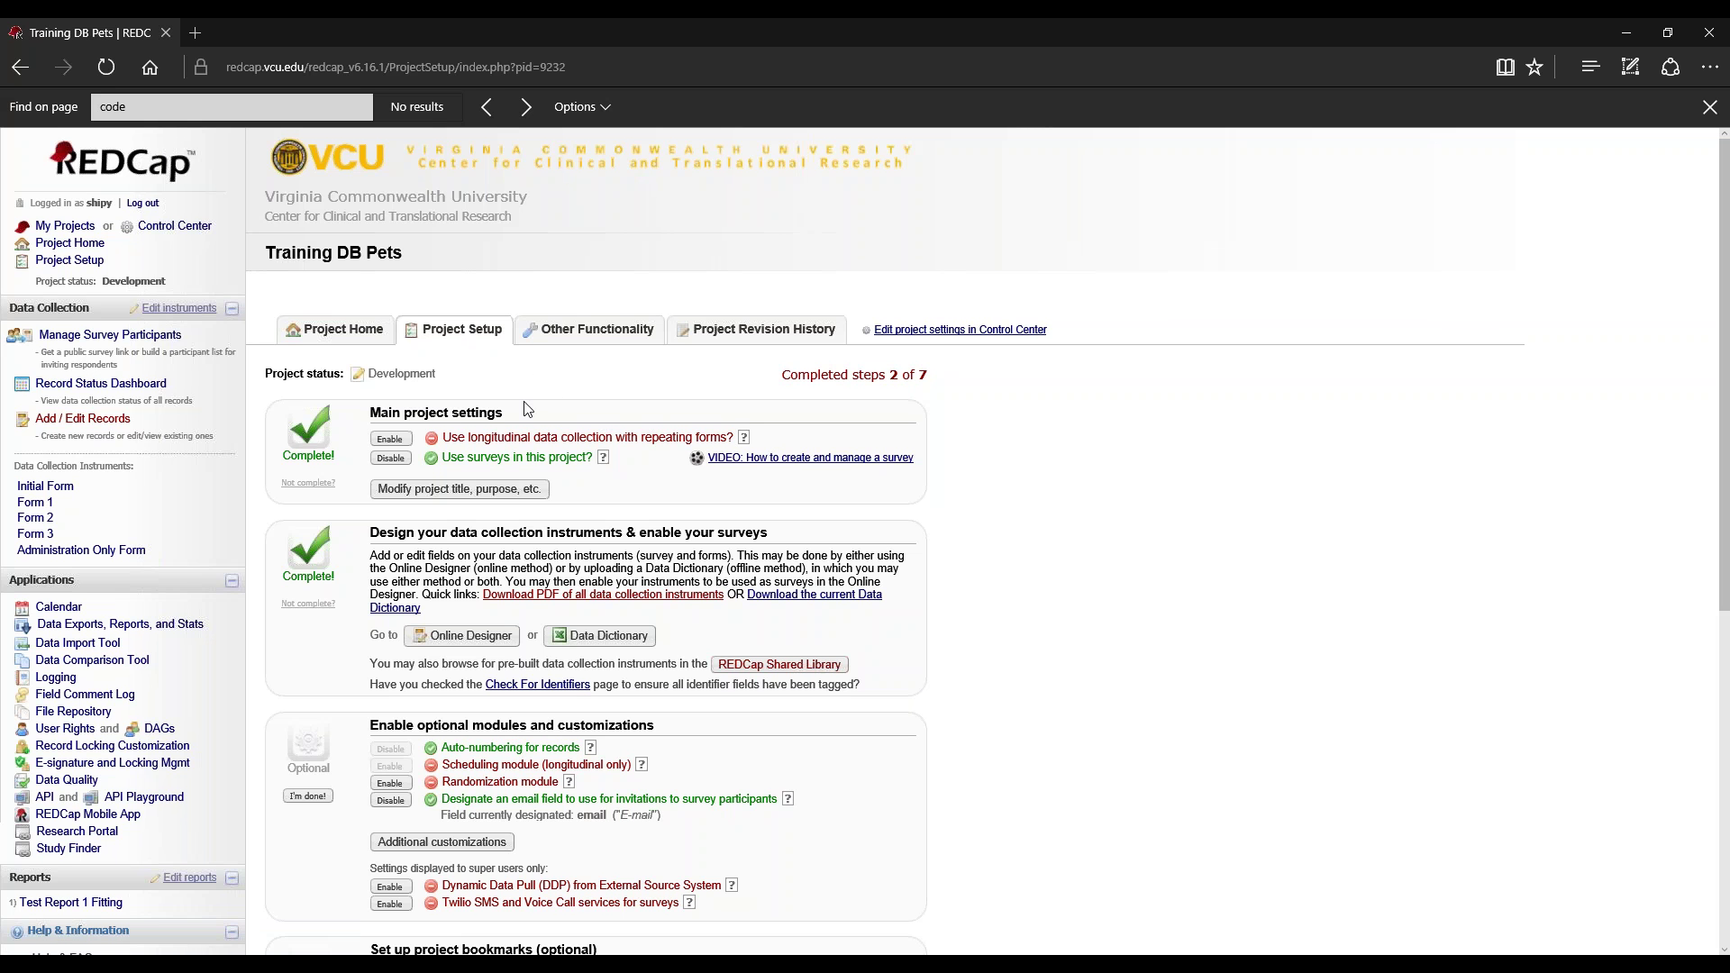
left_click(340, 327)
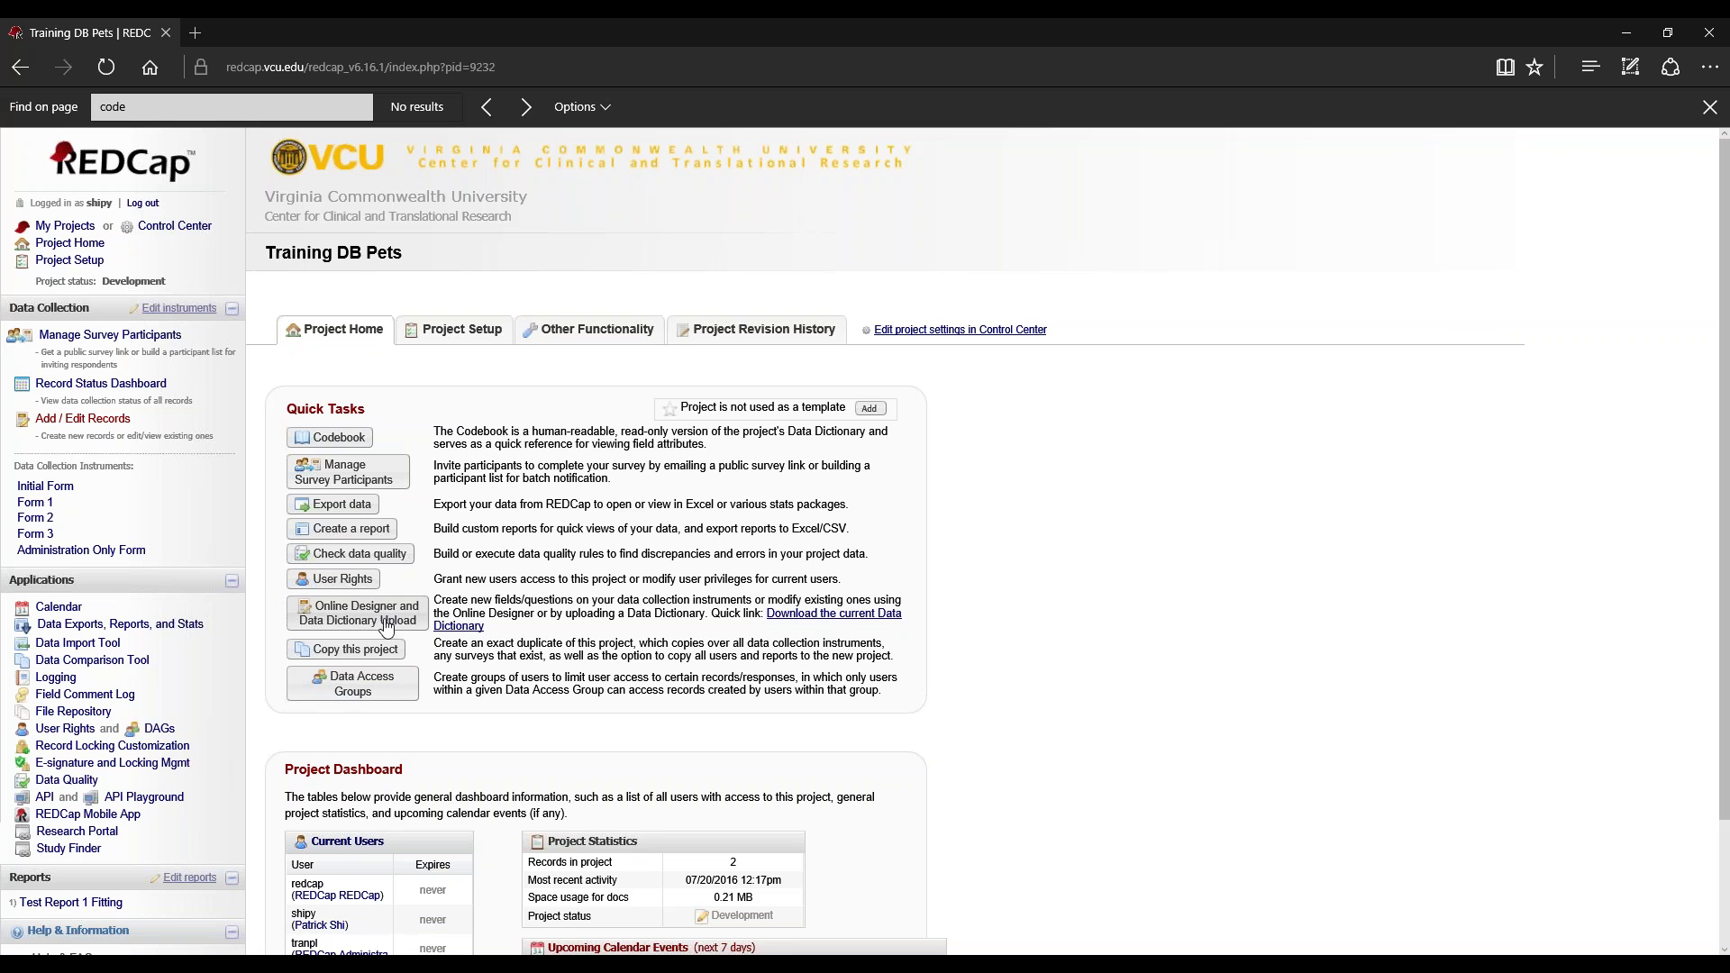
left_click(420, 340)
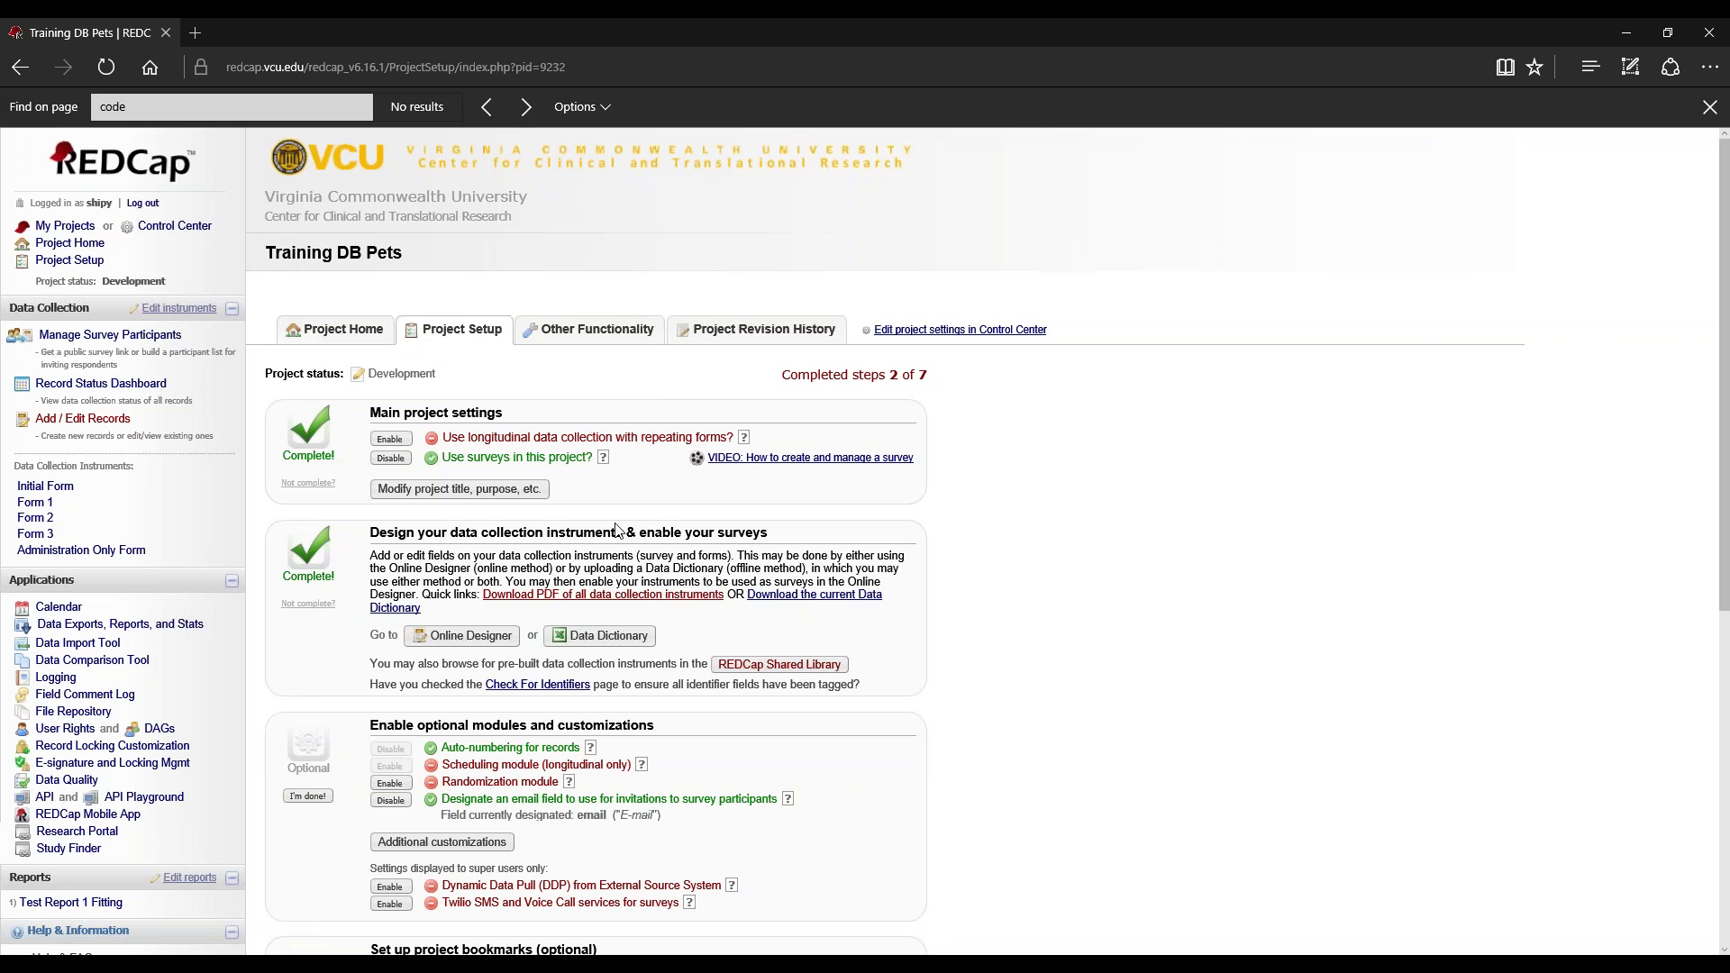
scroll(521, 816, "down", 6)
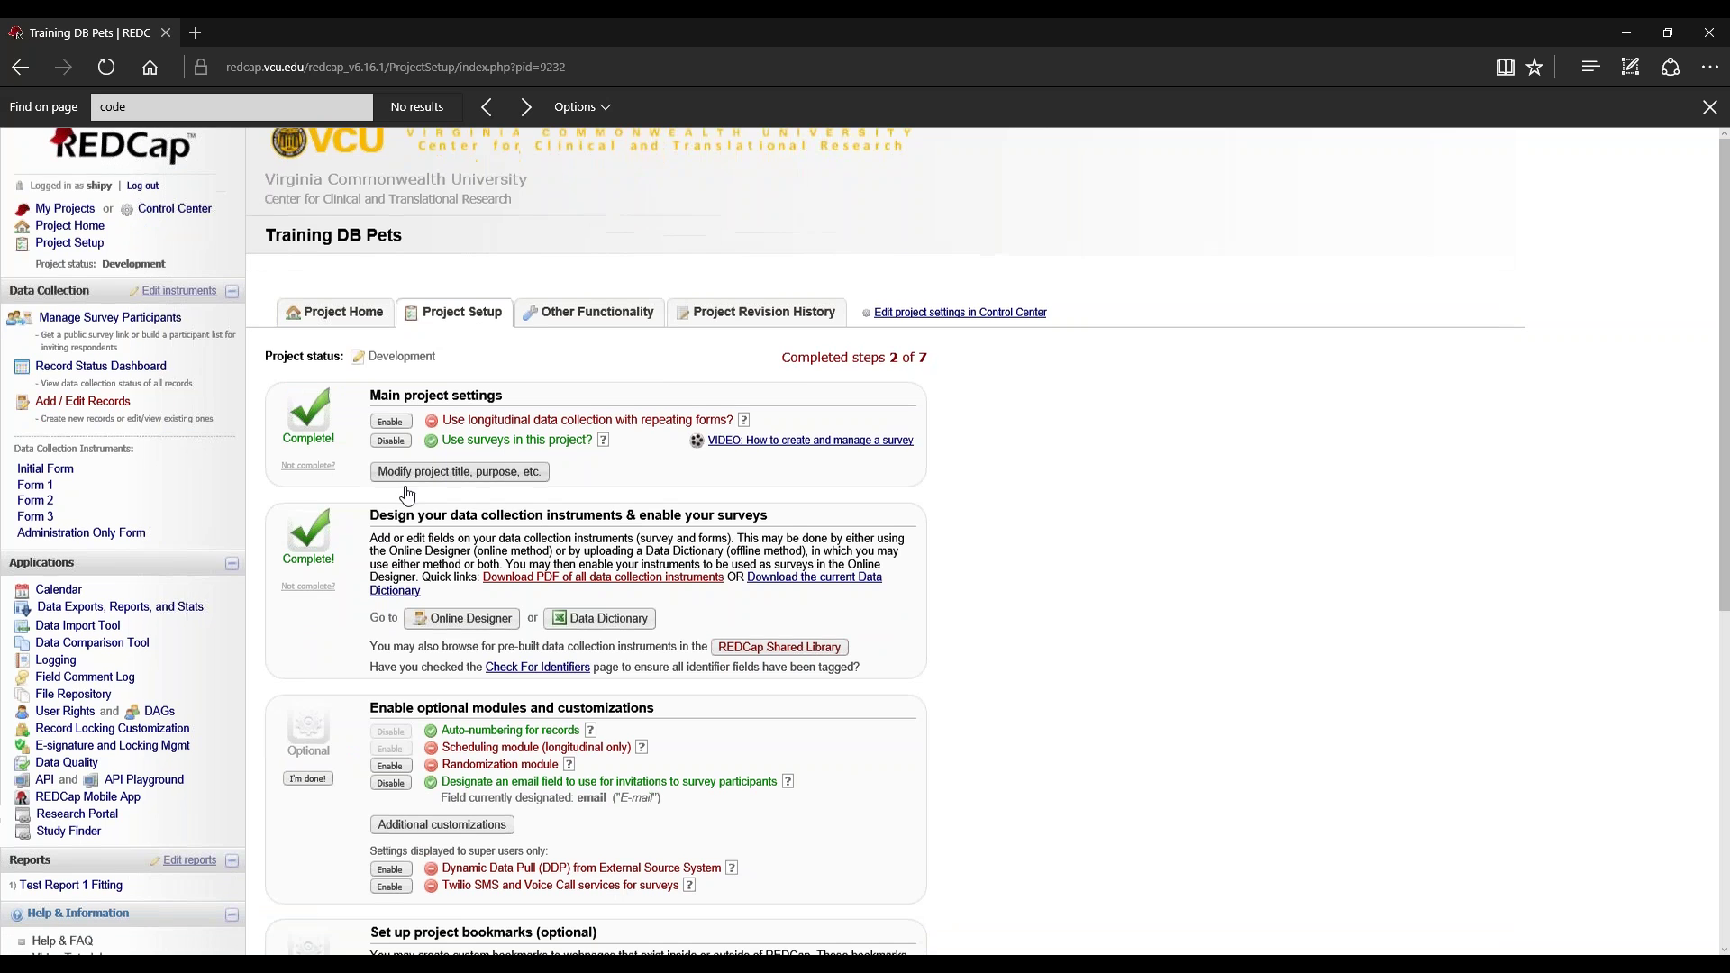
scroll(522, 816, "up", 5)
scroll(521, 816, "up", 2)
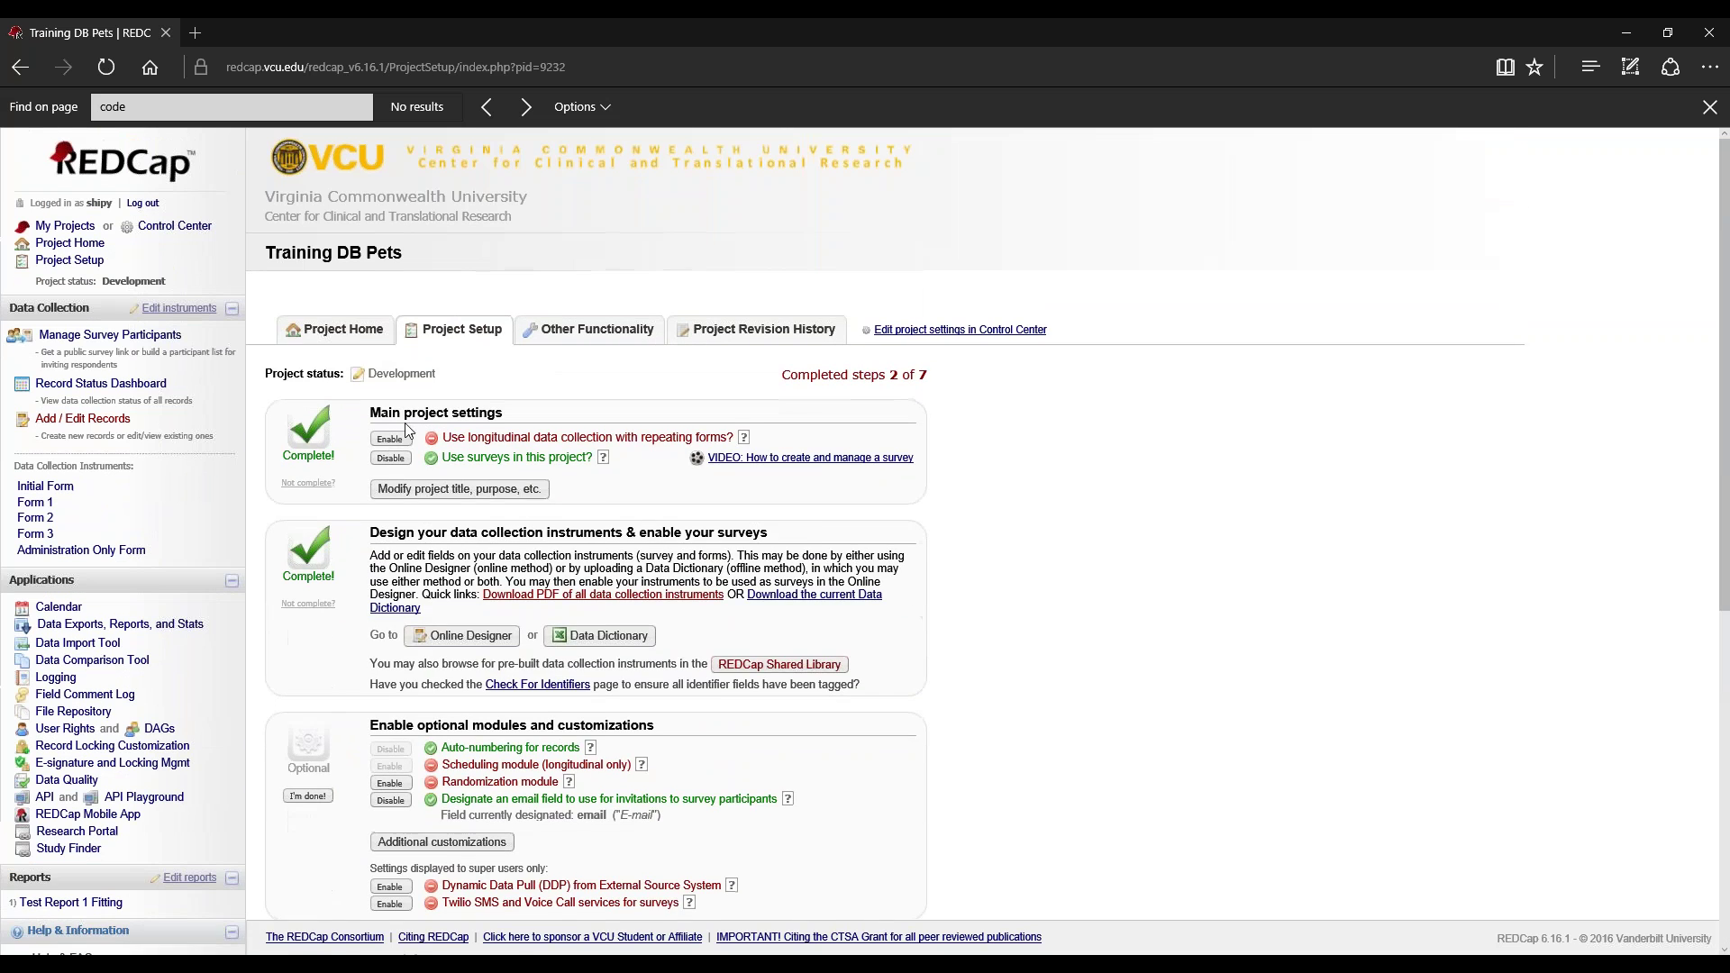
left_click(338, 329)
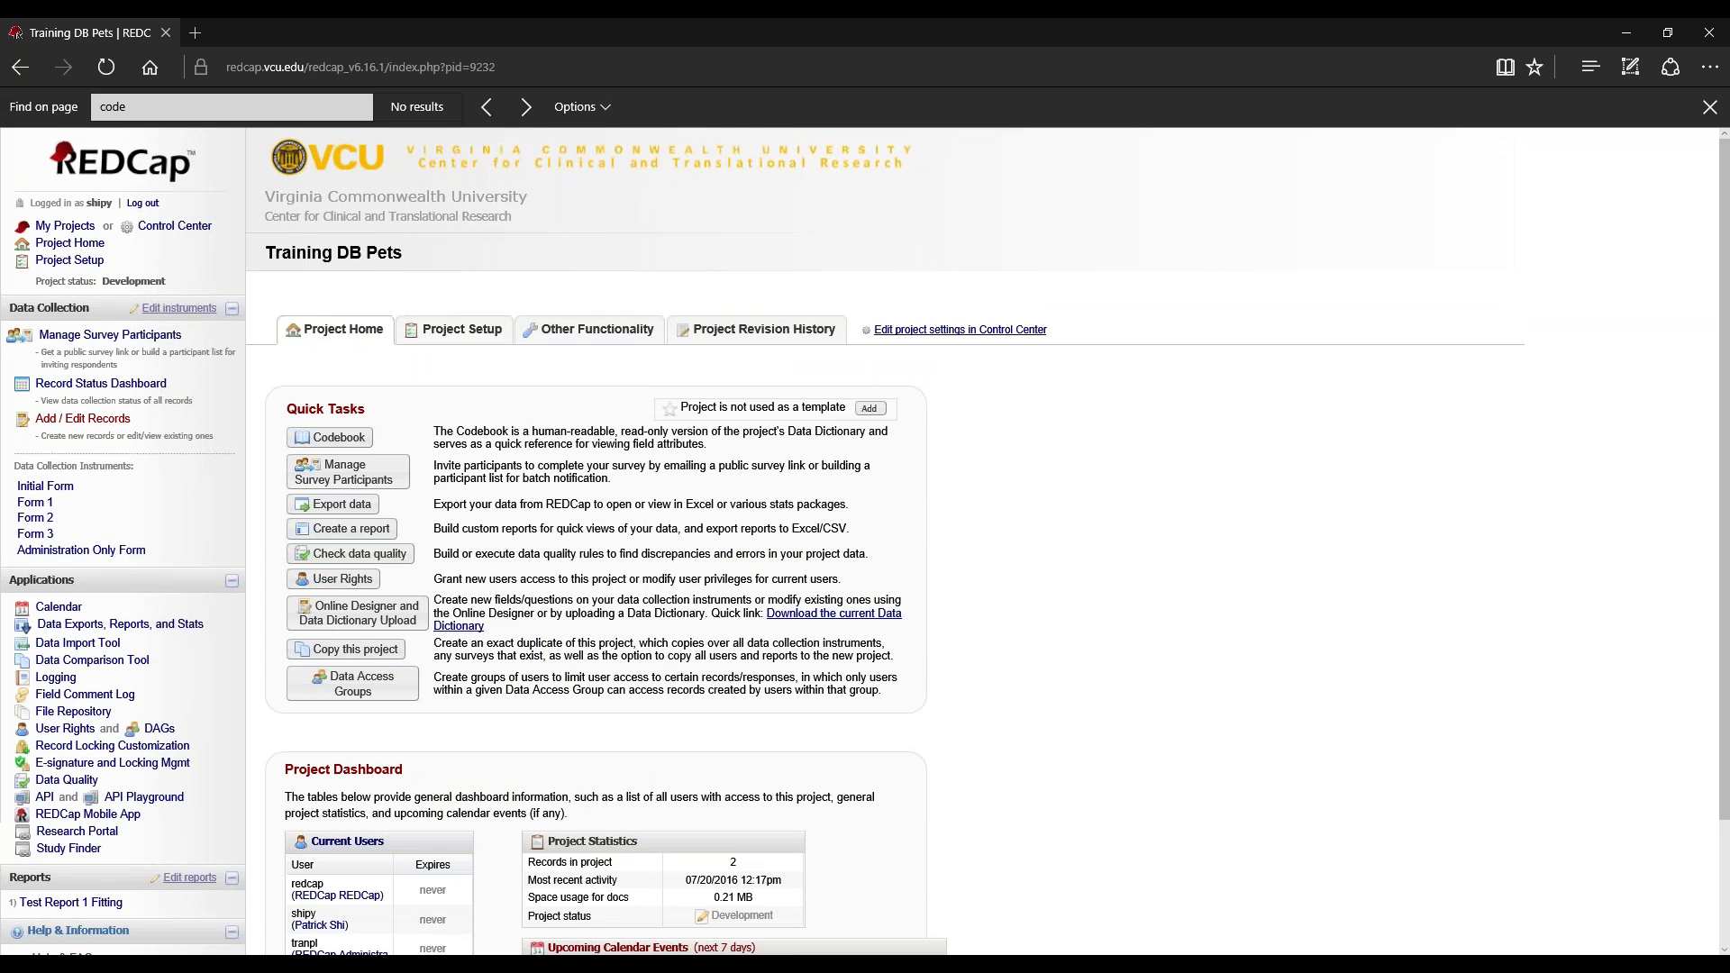
left_click(590, 328)
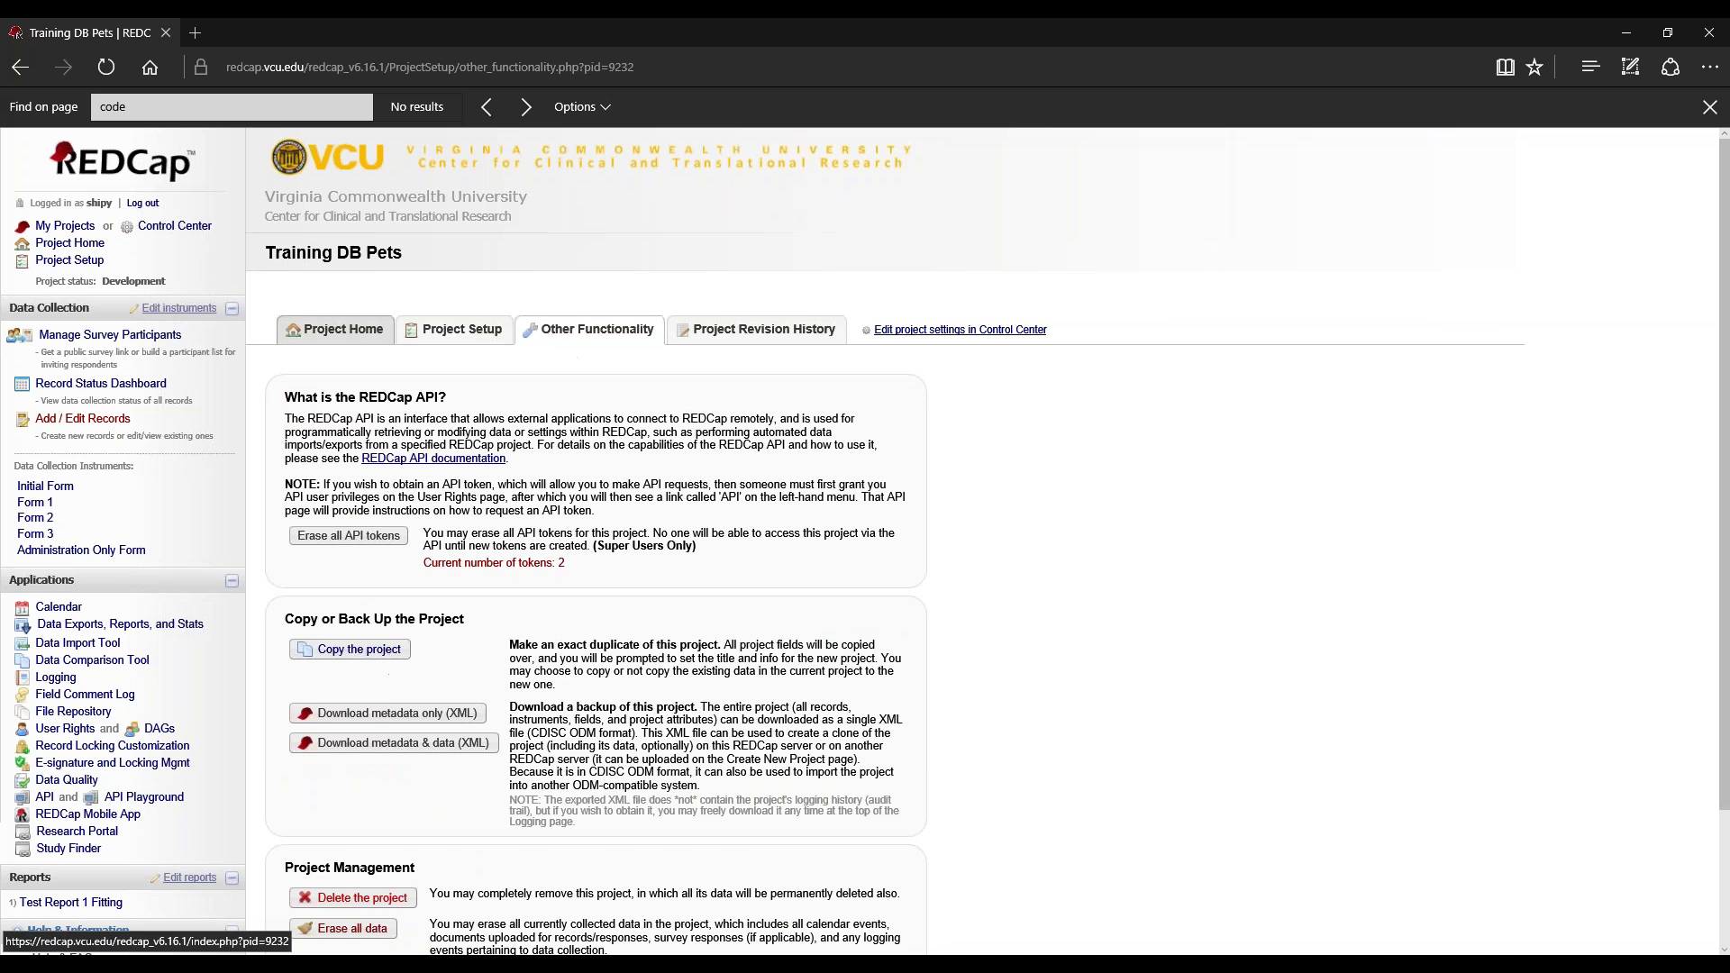
left_click(357, 332)
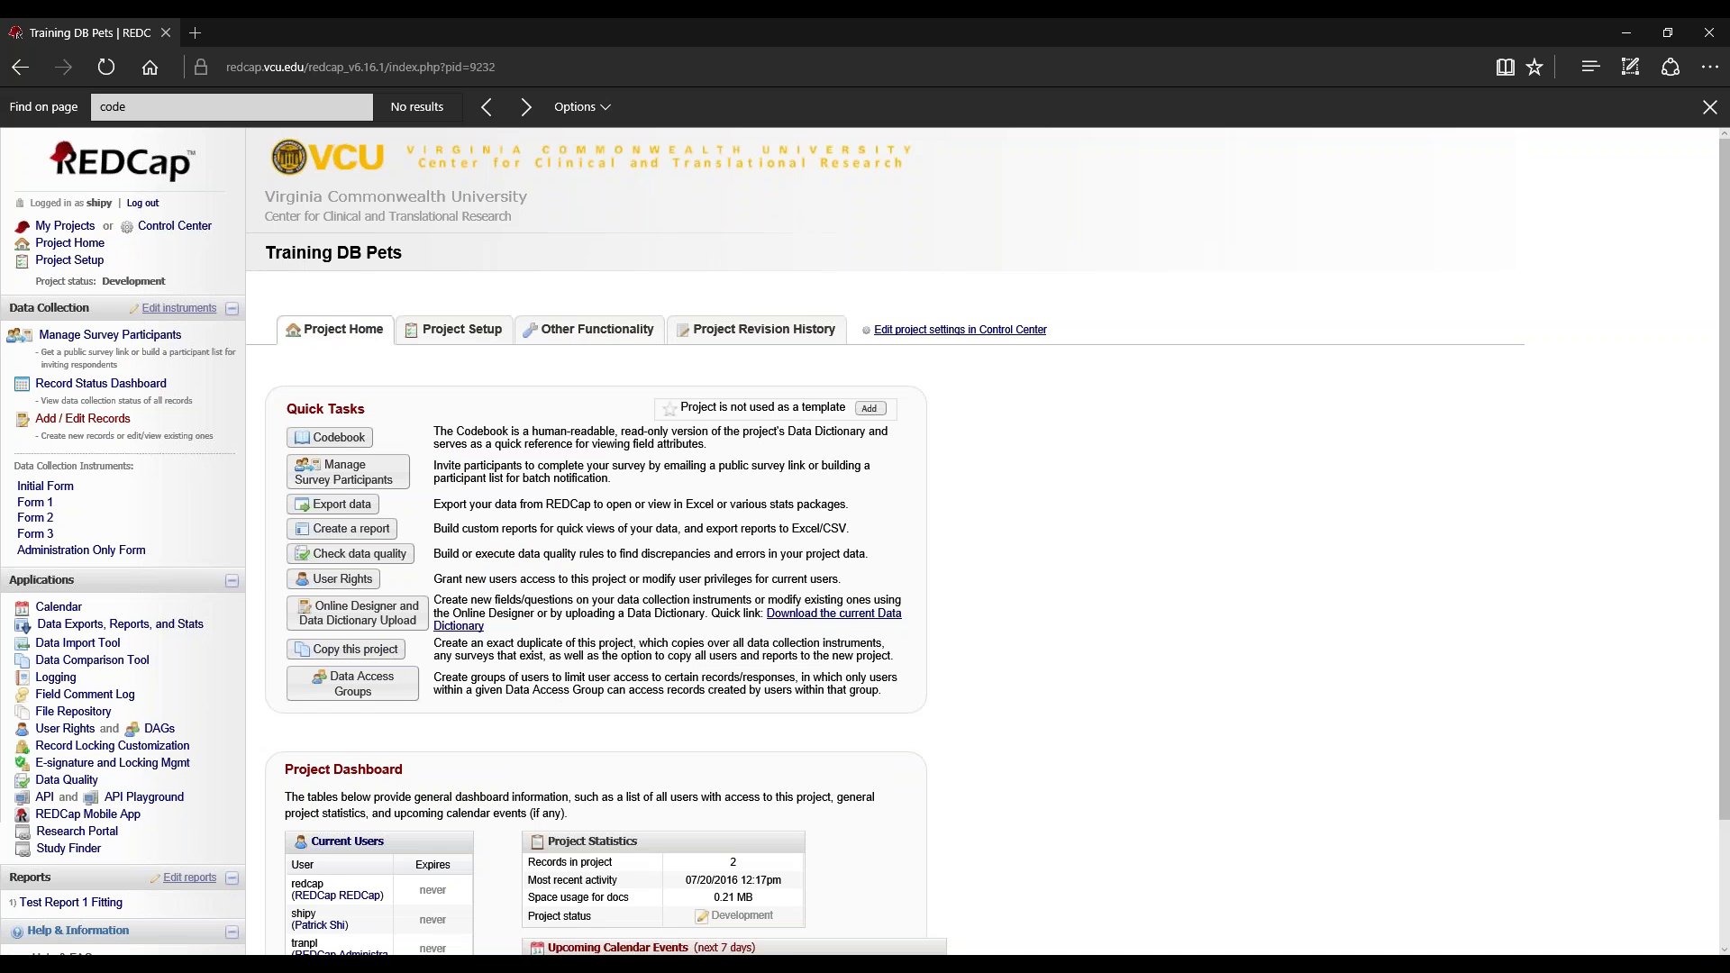
Step: Scroll through the Training DB Pets home page and return to Project Setup
scroll(865, 541, "down", 2)
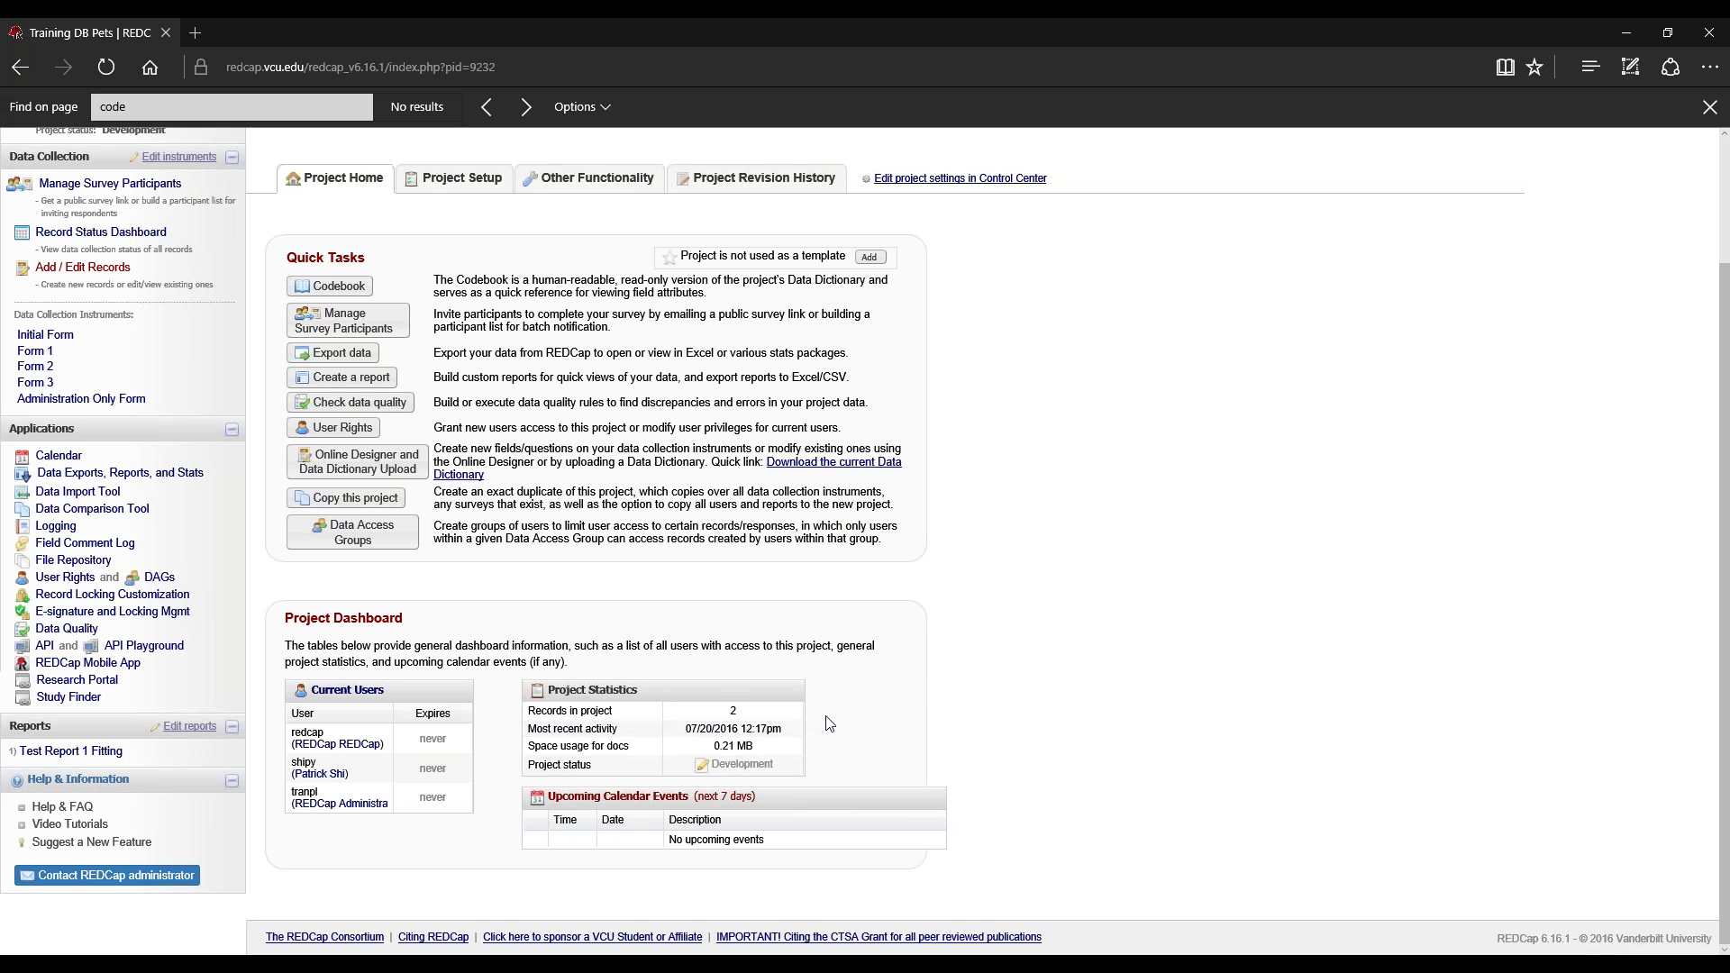
left_click(455, 181)
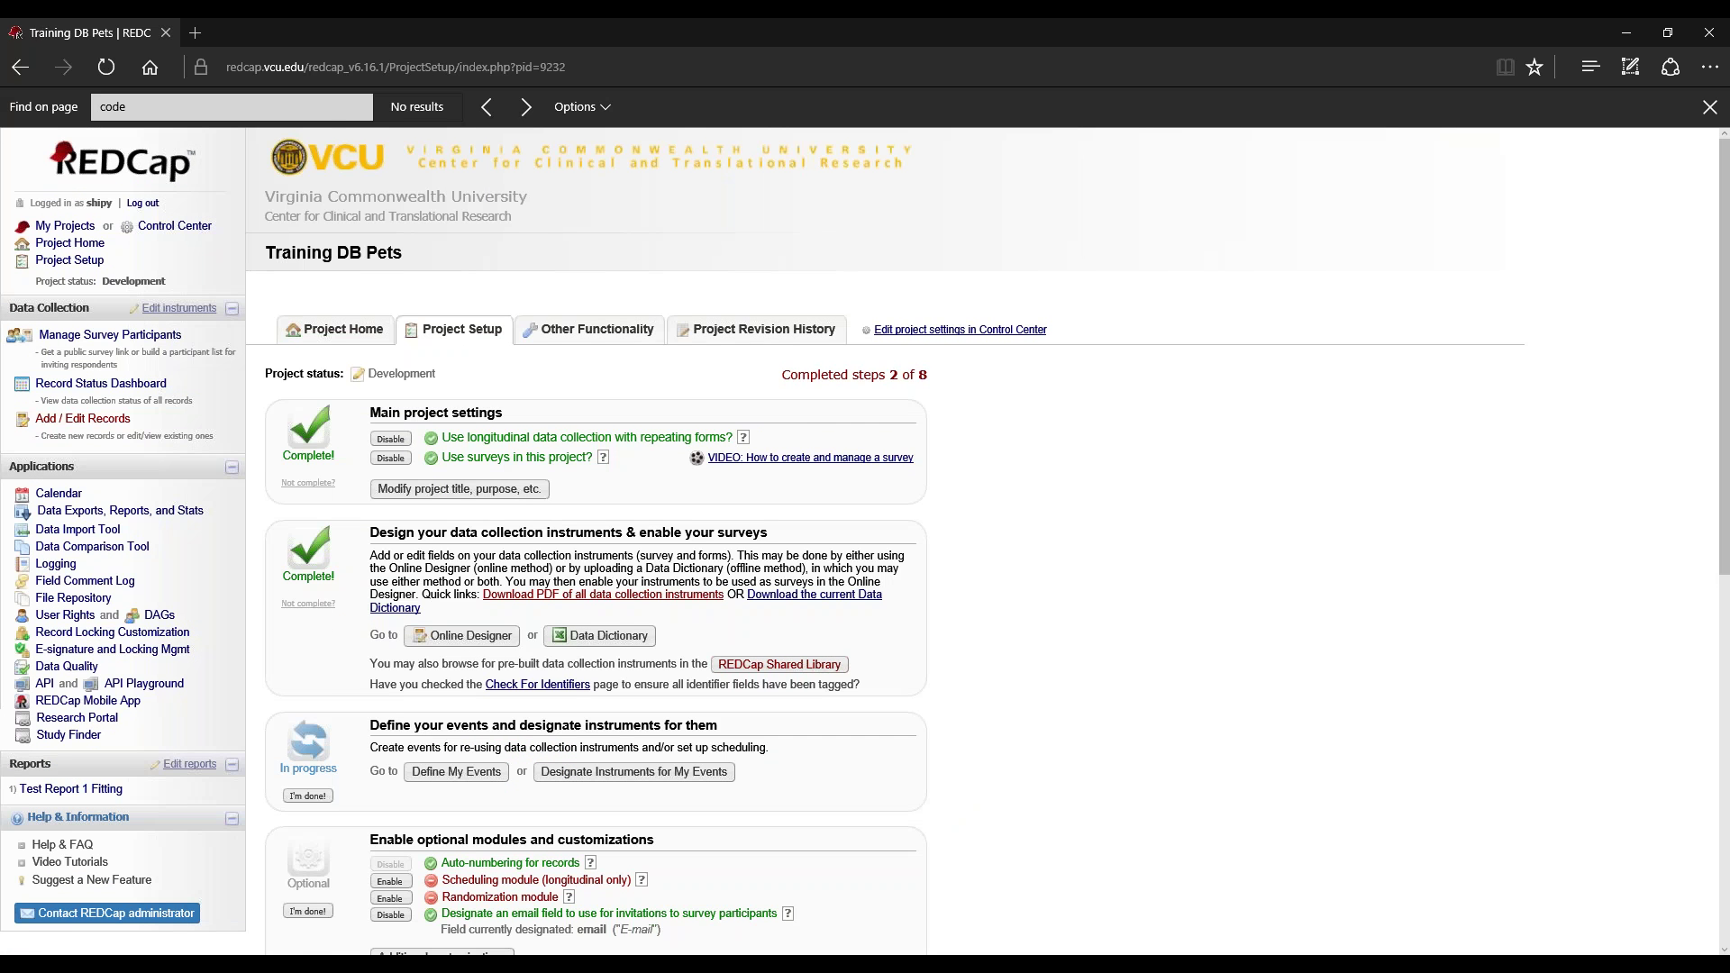
Step: Disable longitudinal data collection for the project and confirm it
scroll(435, 766, "down", 3)
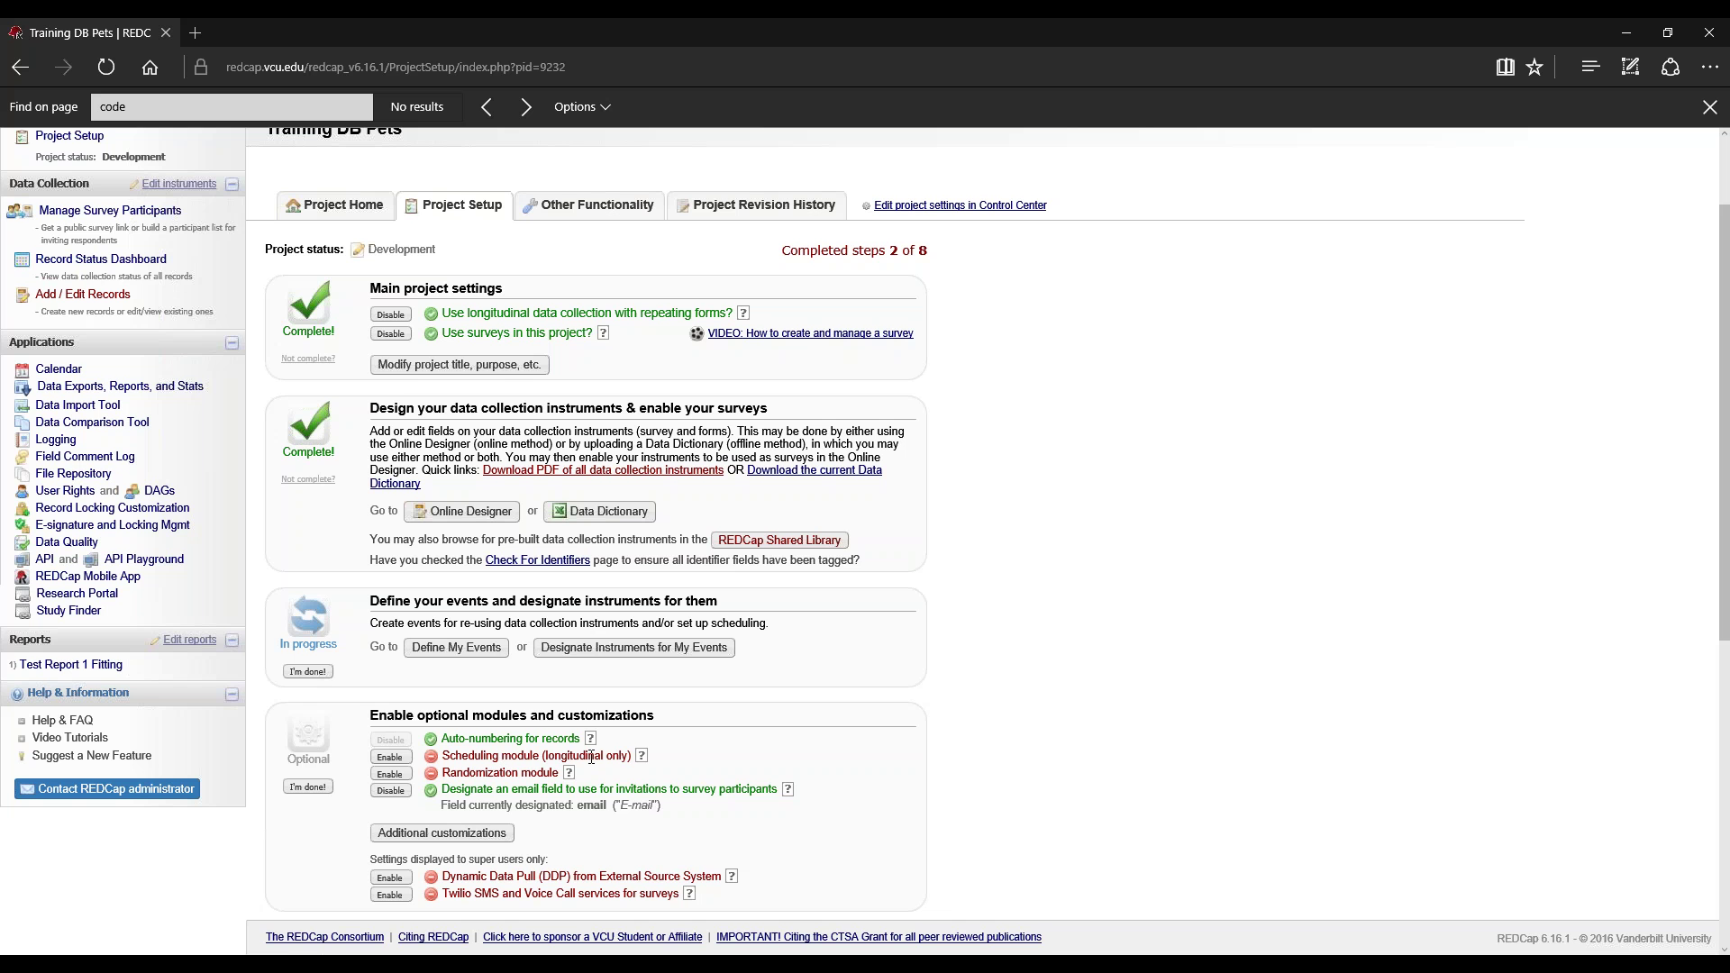
scroll(423, 448, "up", 3)
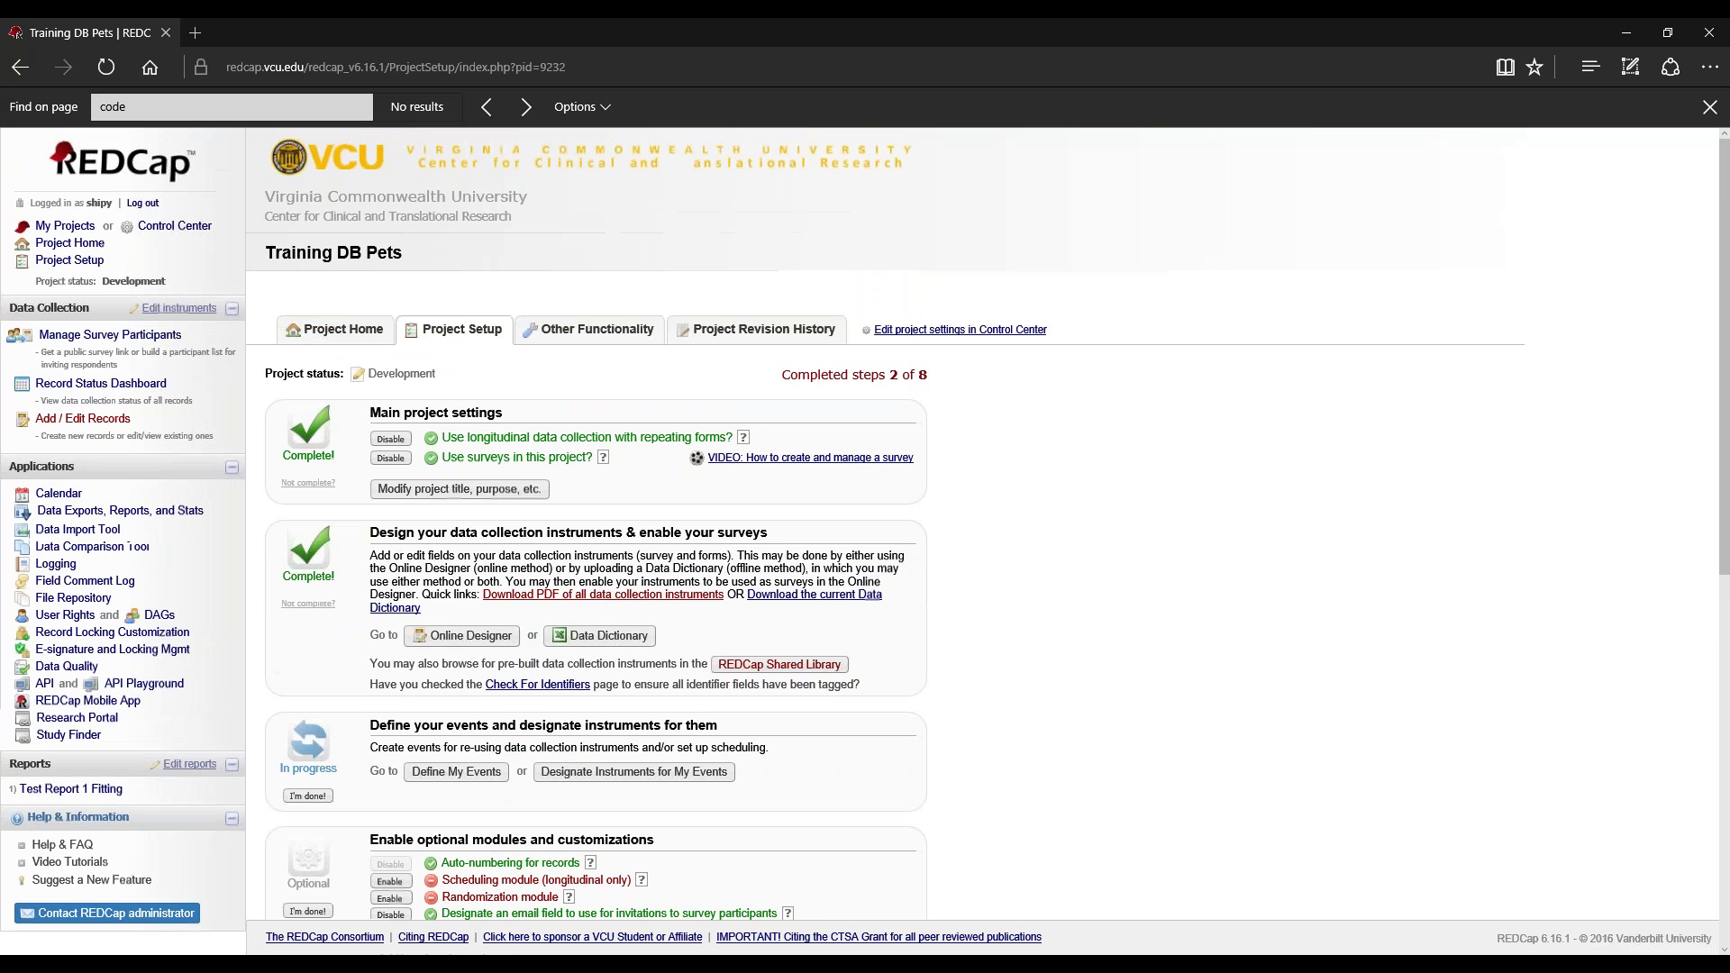
left_click(391, 438)
key("Return")
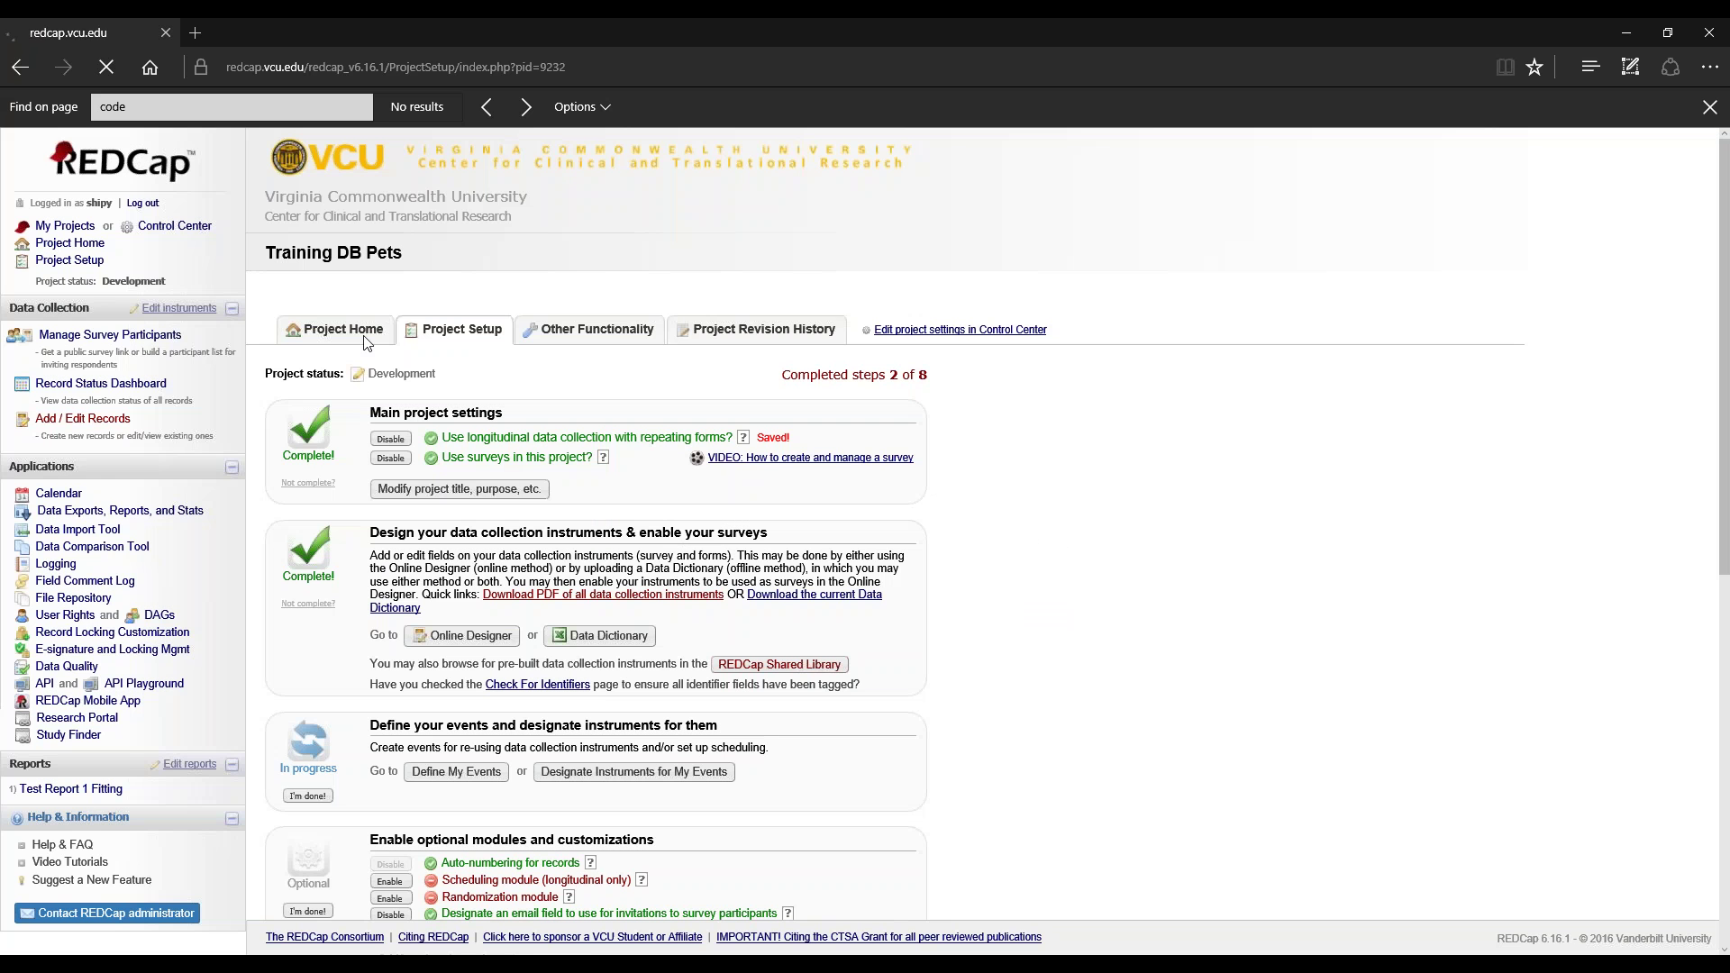
Step: From Project Home, open the project Calendar showing July 2016
left_click(336, 329)
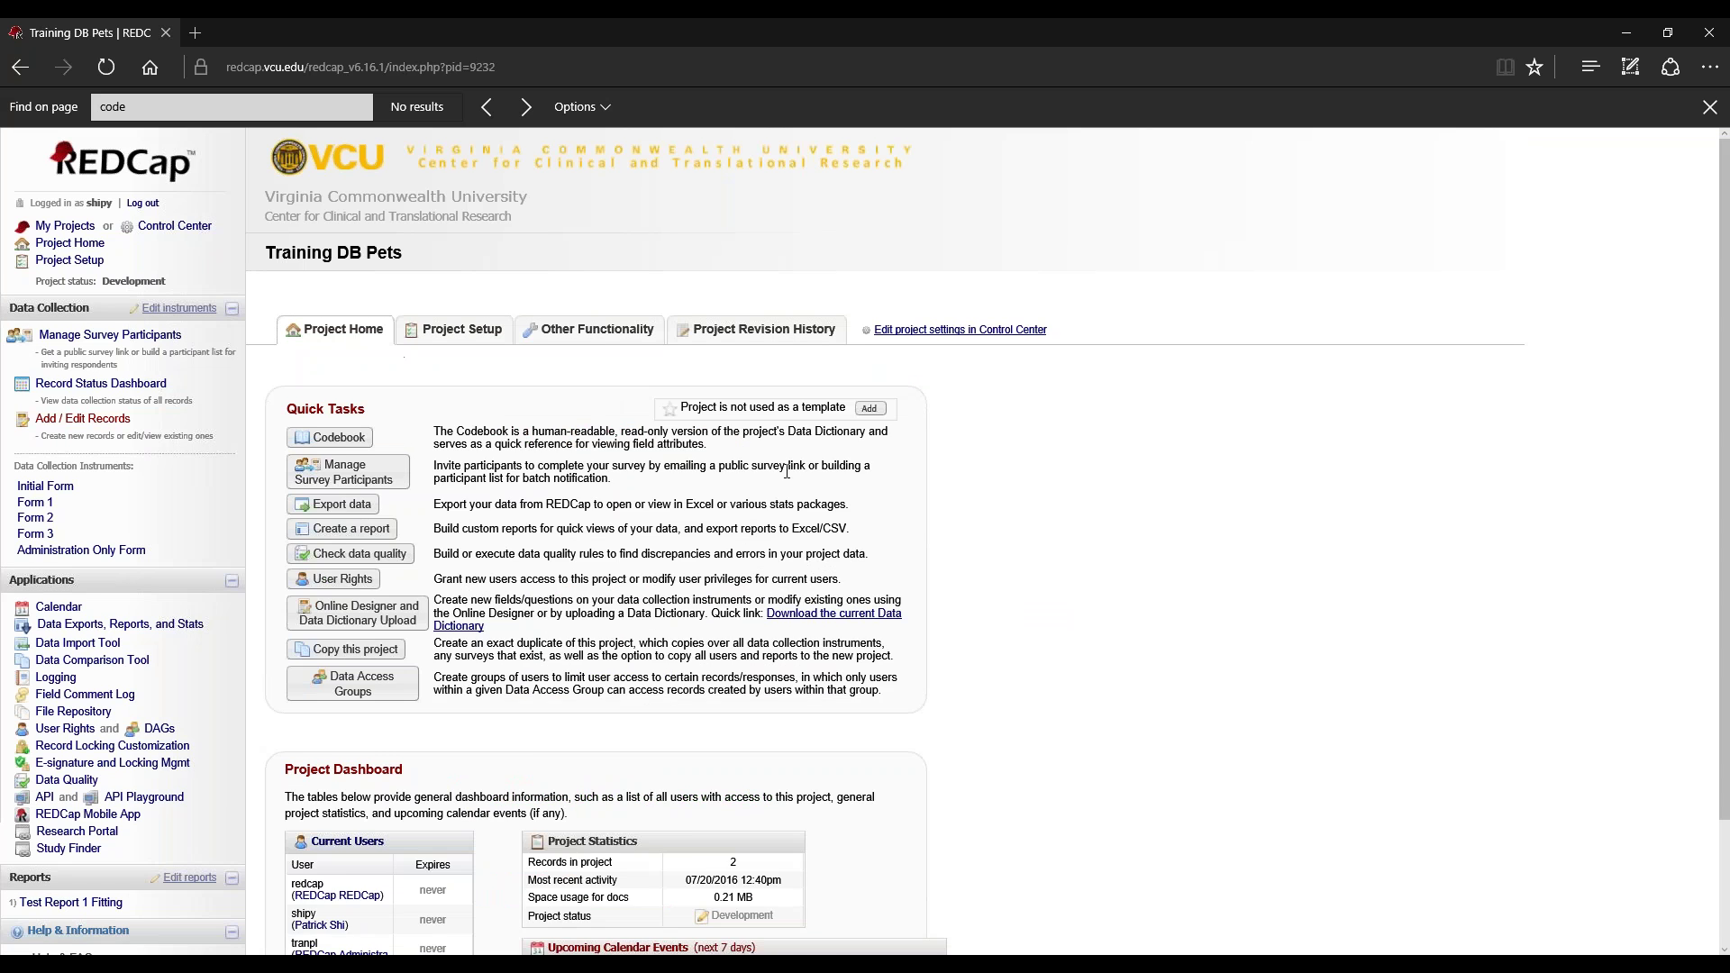
scroll(505, 718, "down", 3)
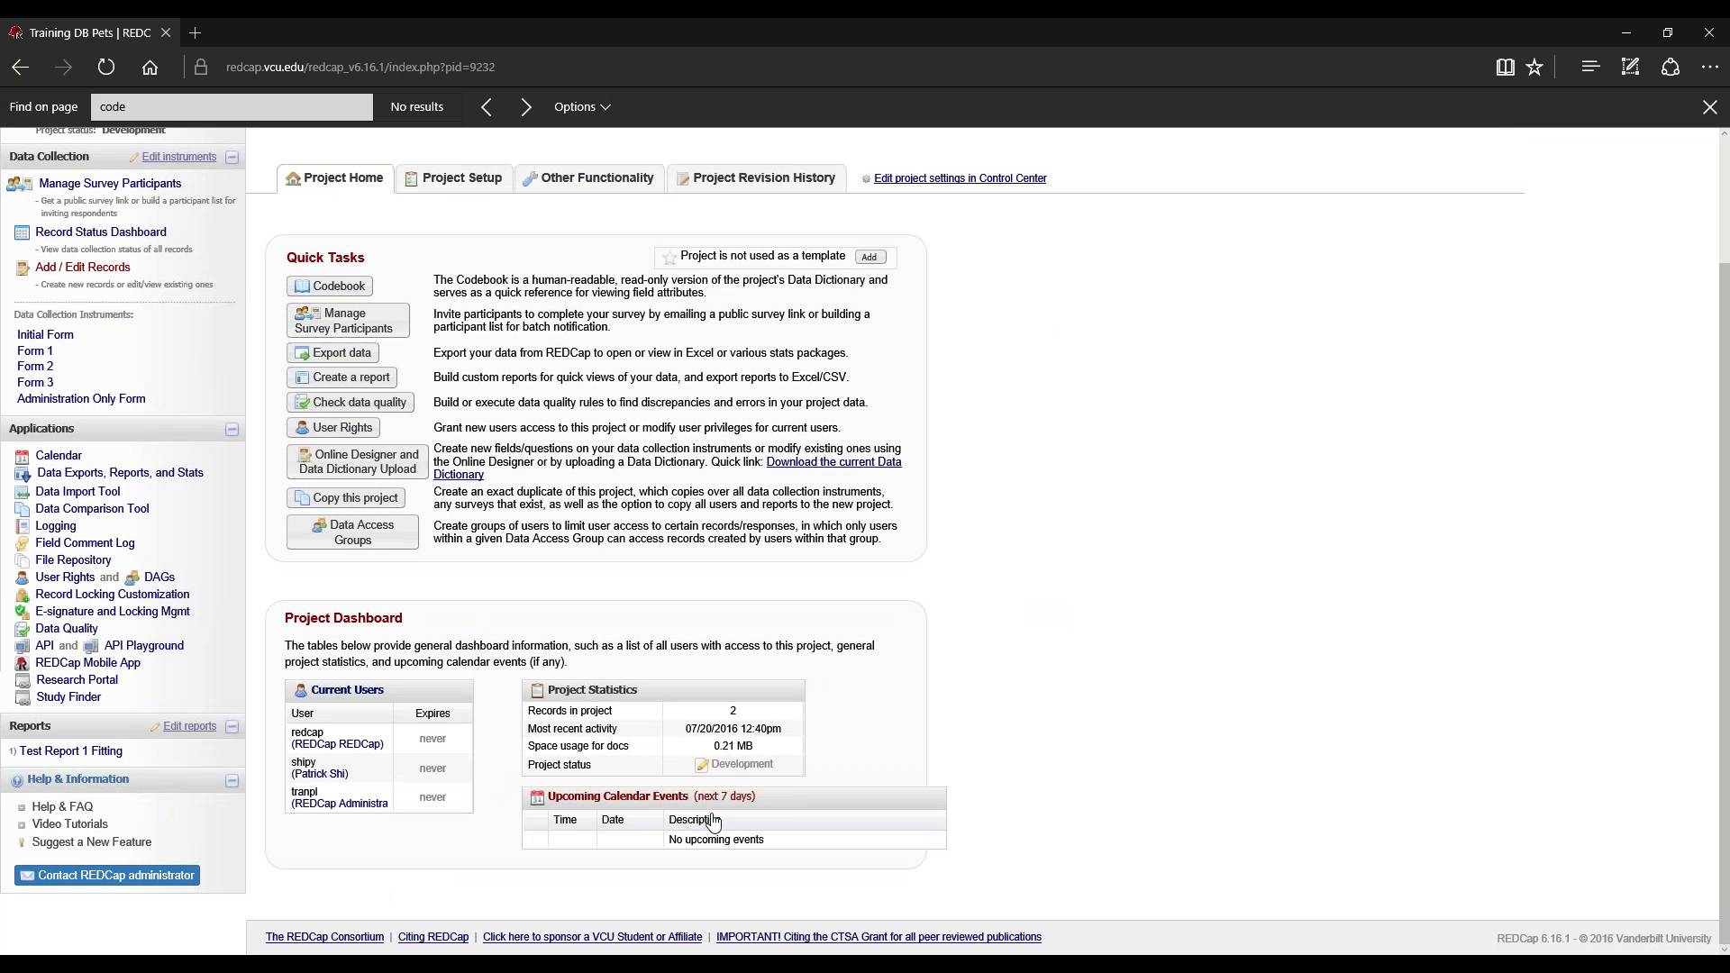
scroll(274, 601, "up", 2)
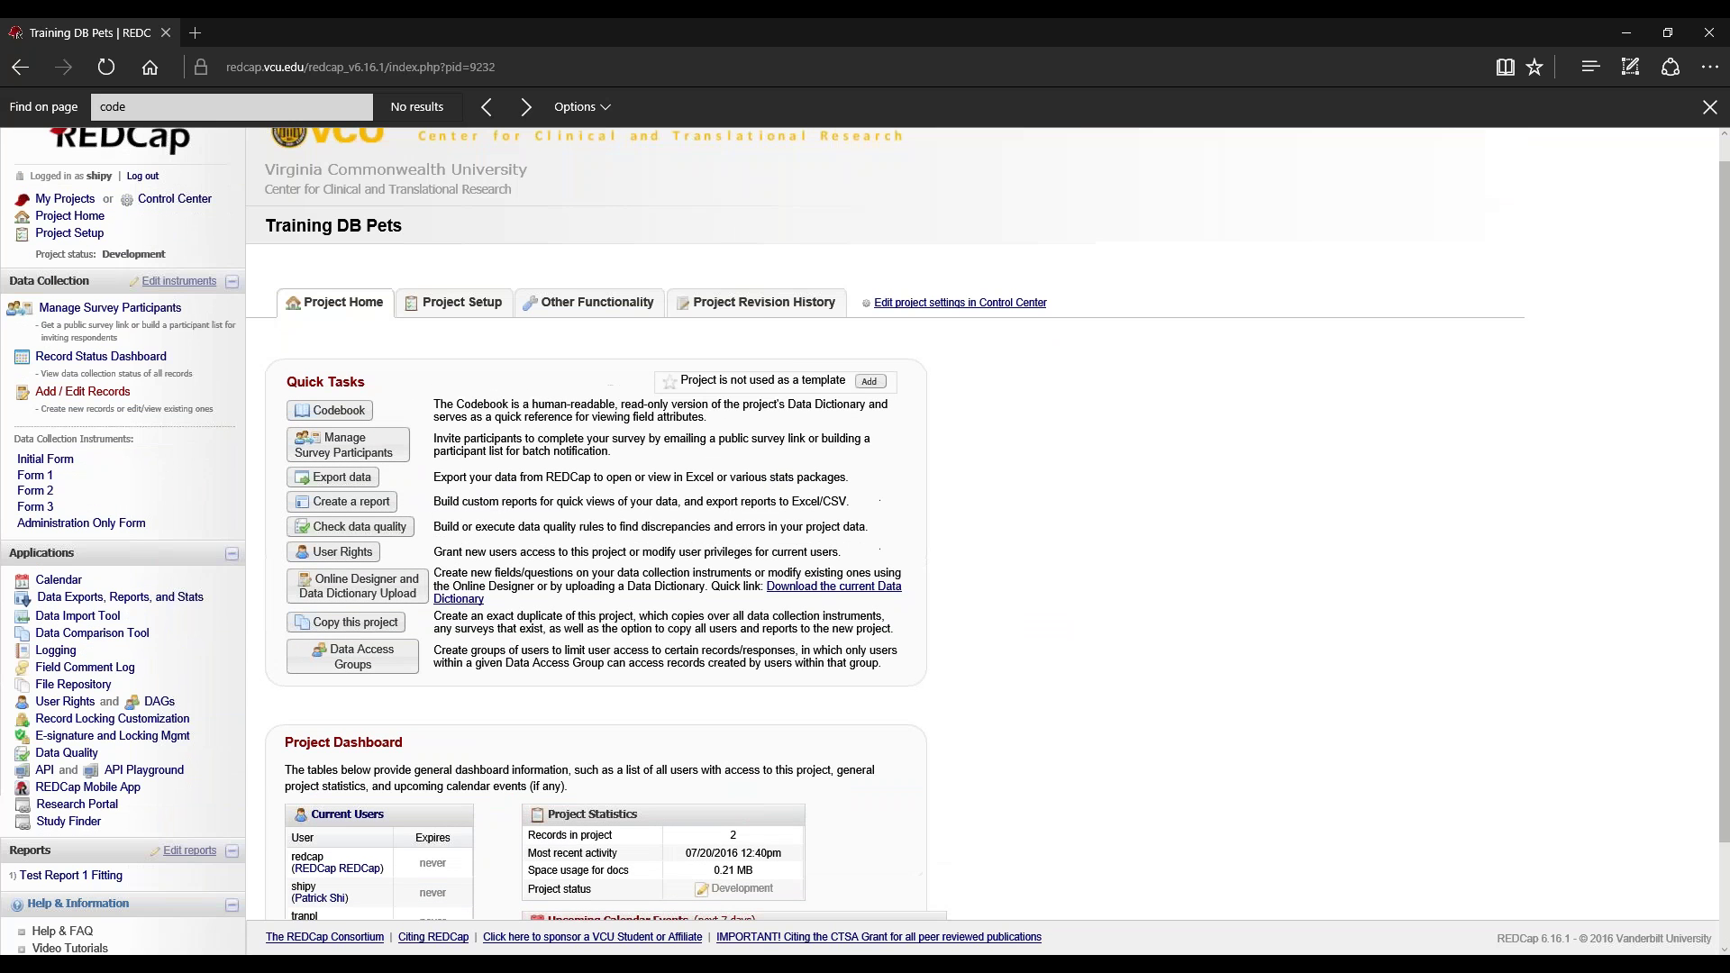
left_click(58, 580)
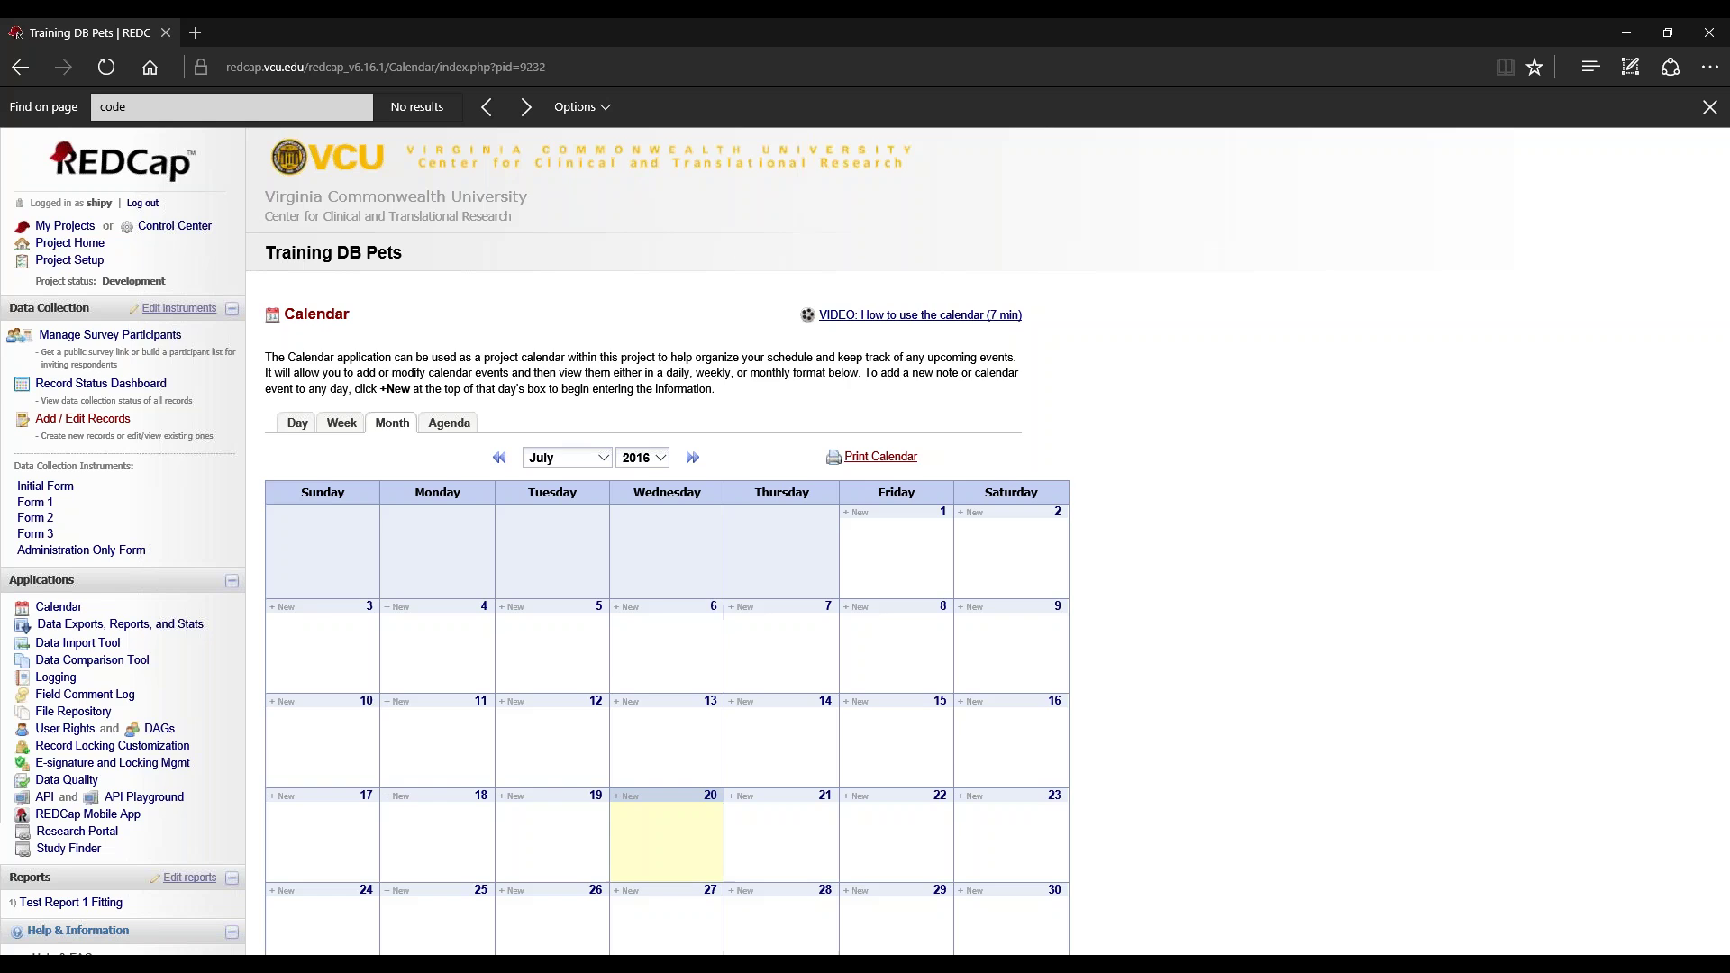
scroll(581, 800, "down", 2)
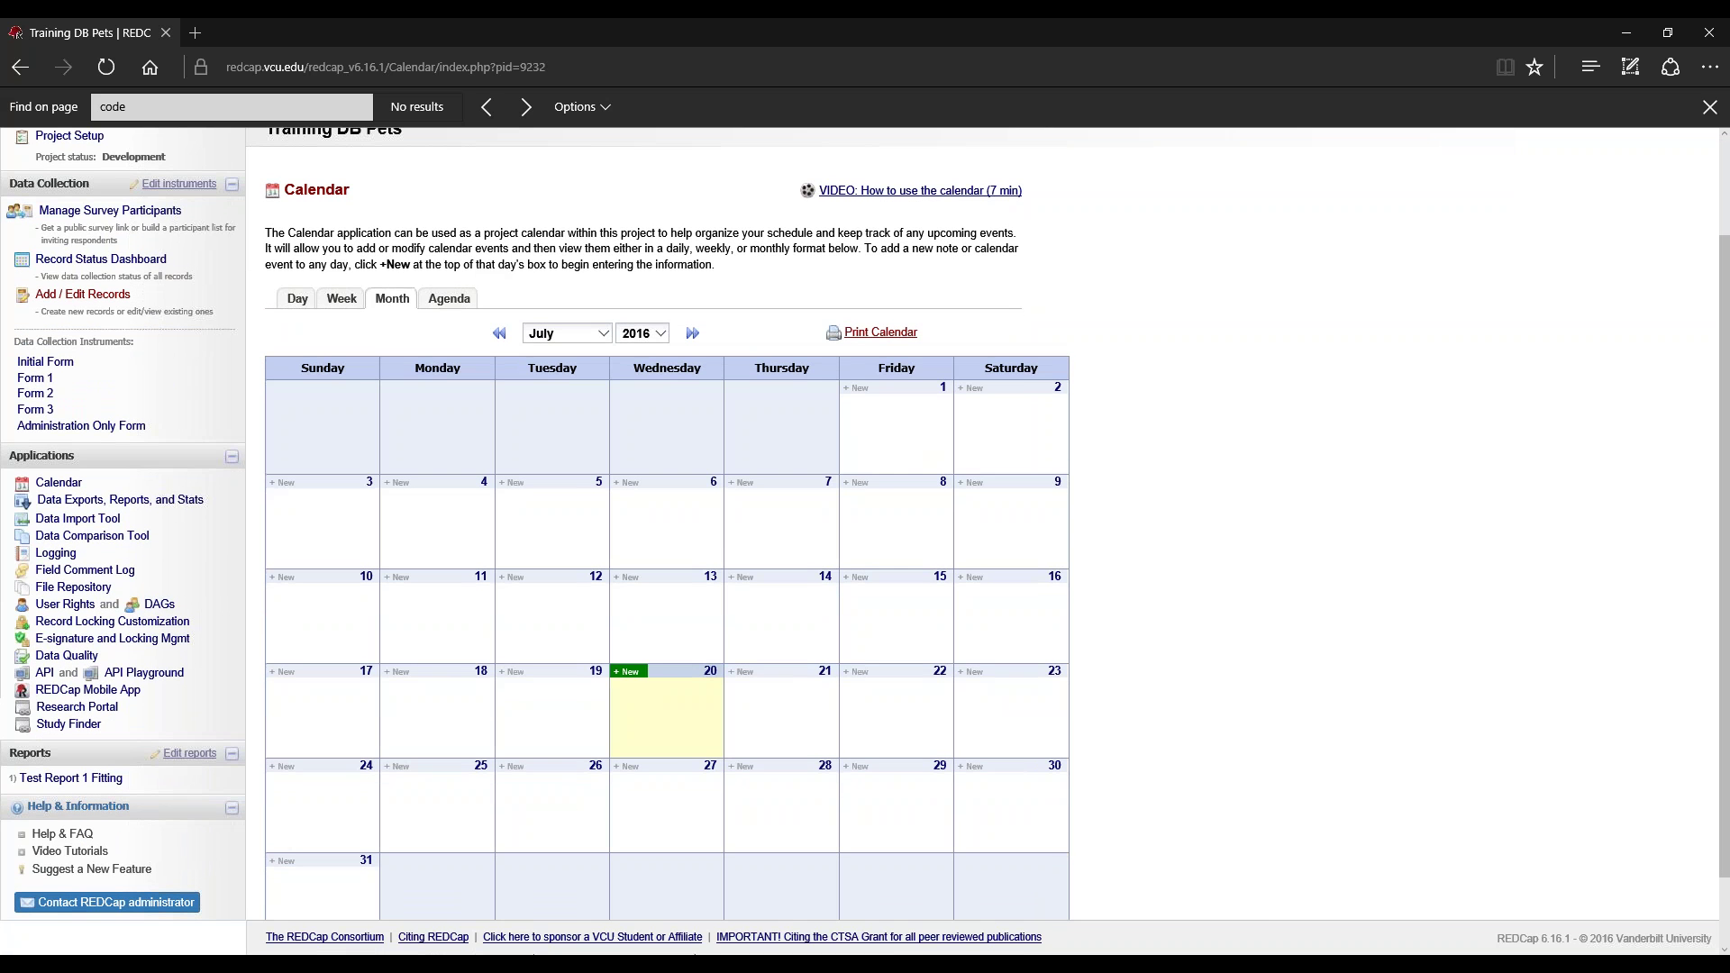
left_click(630, 672)
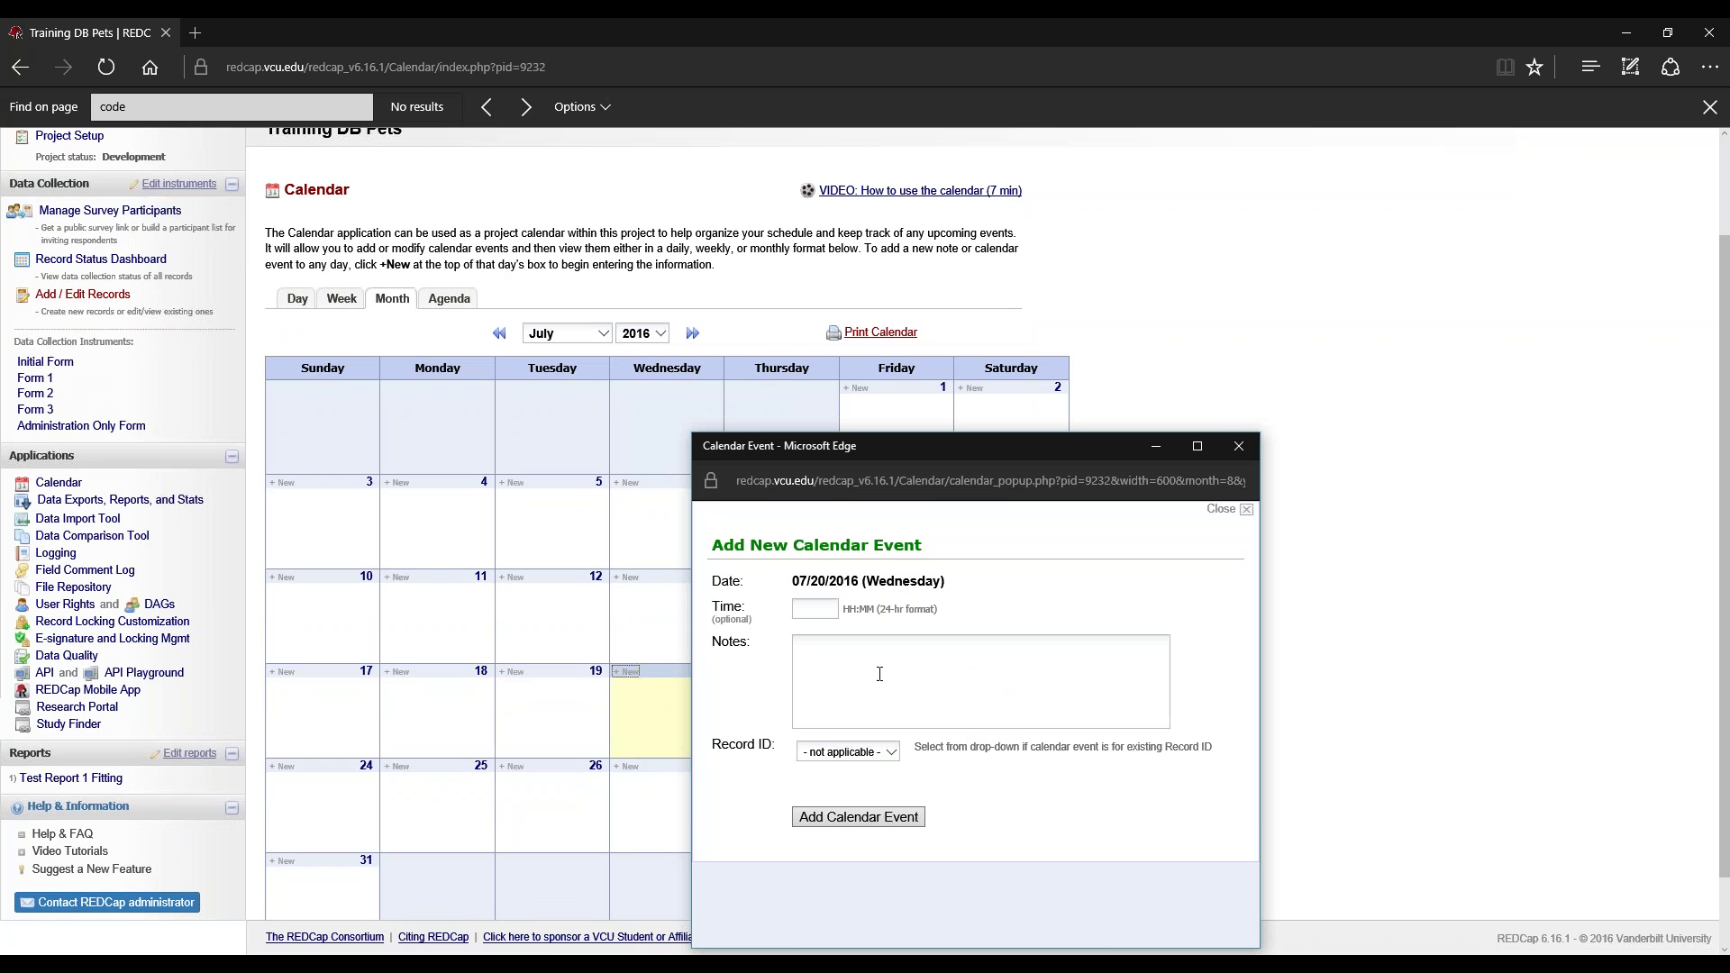
left_click(864, 753)
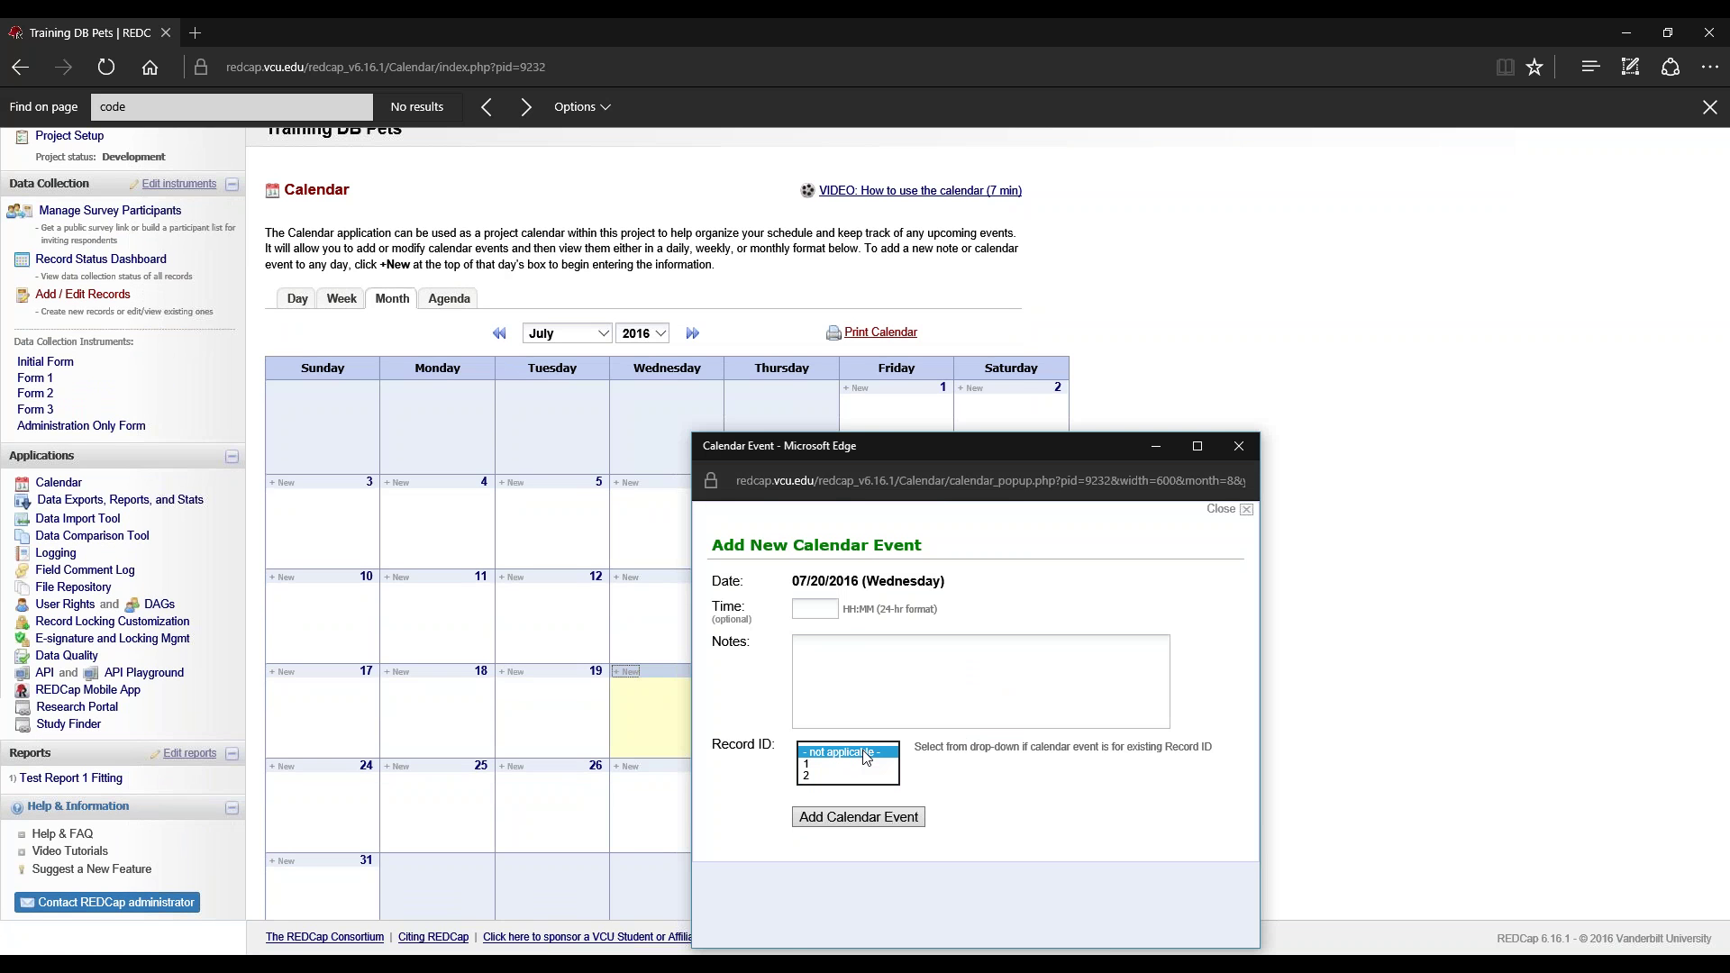
left_click(863, 753)
left_click(1247, 511)
scroll(218, 478, "up", 2)
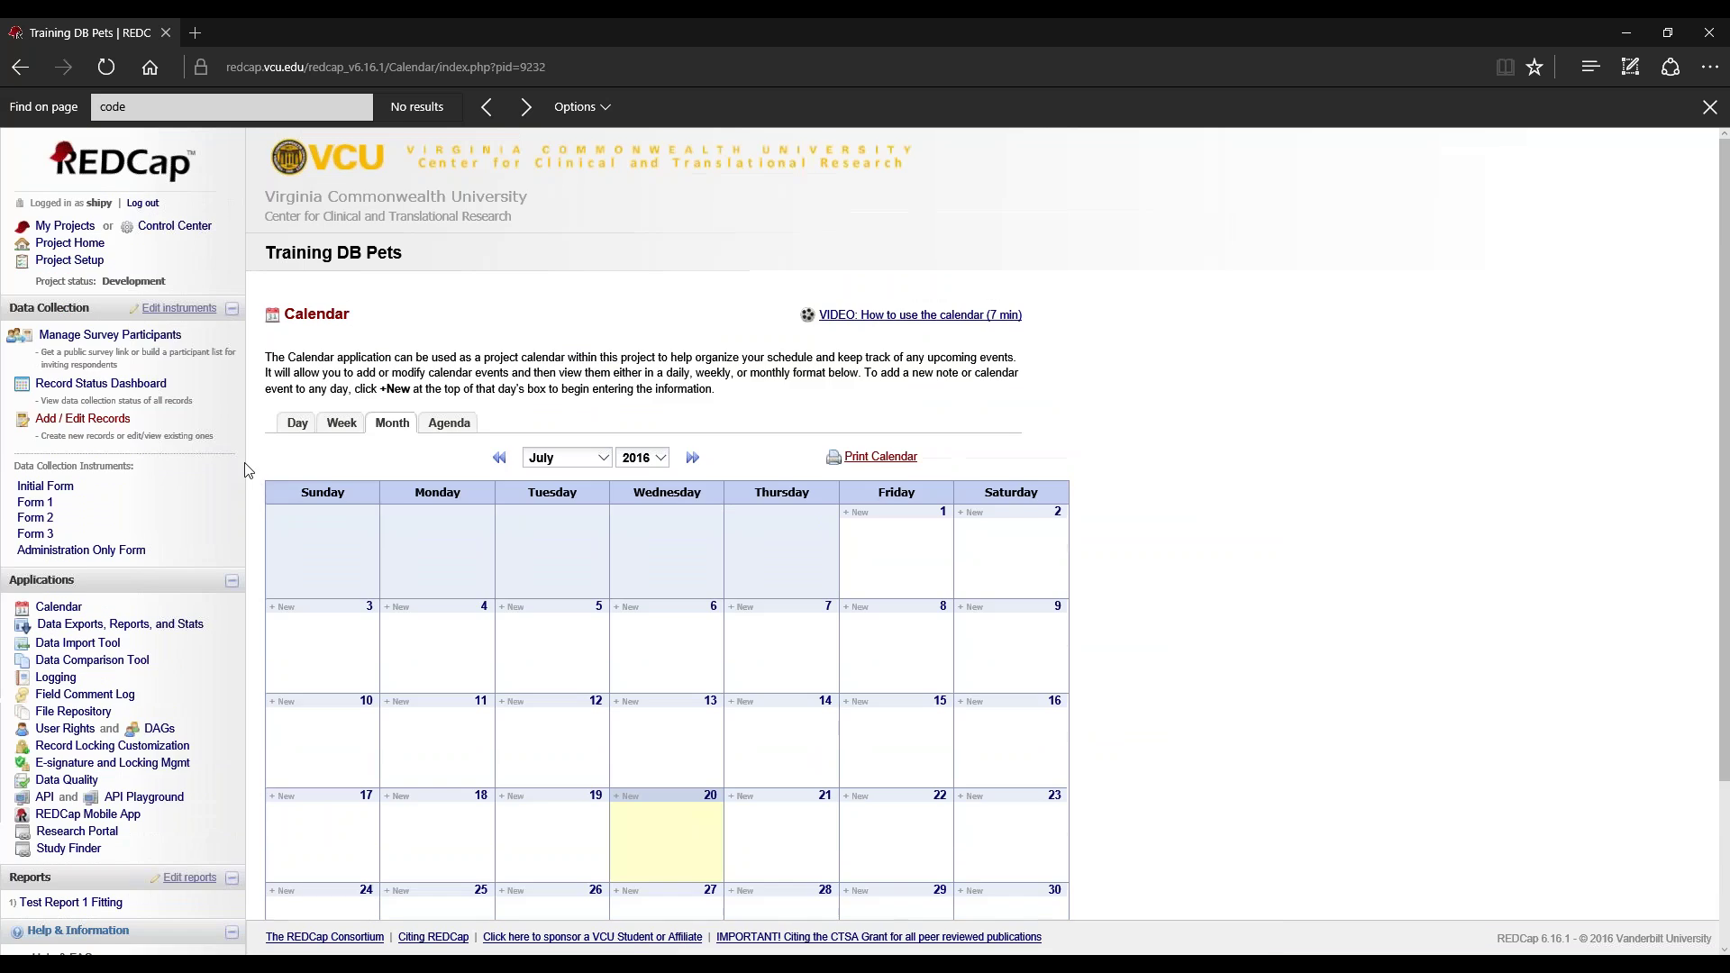
Step: Go back to Project Home and scroll down to the Project Dashboard
left_click(69, 244)
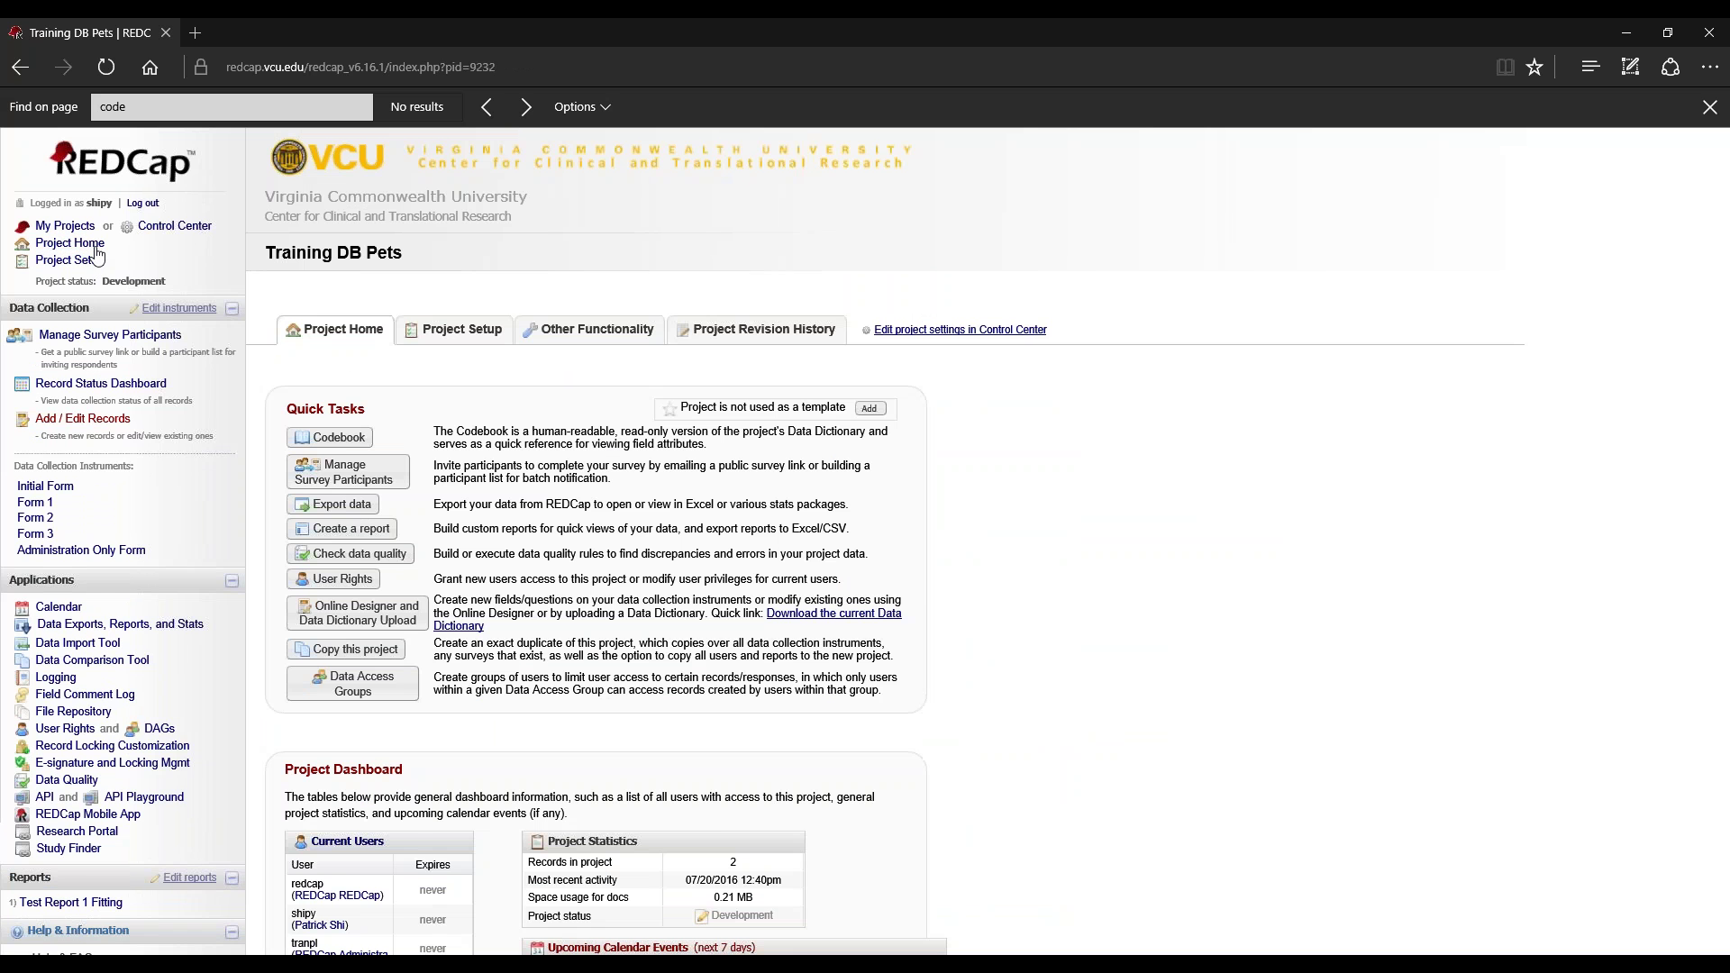
scroll(525, 640, "down", 2)
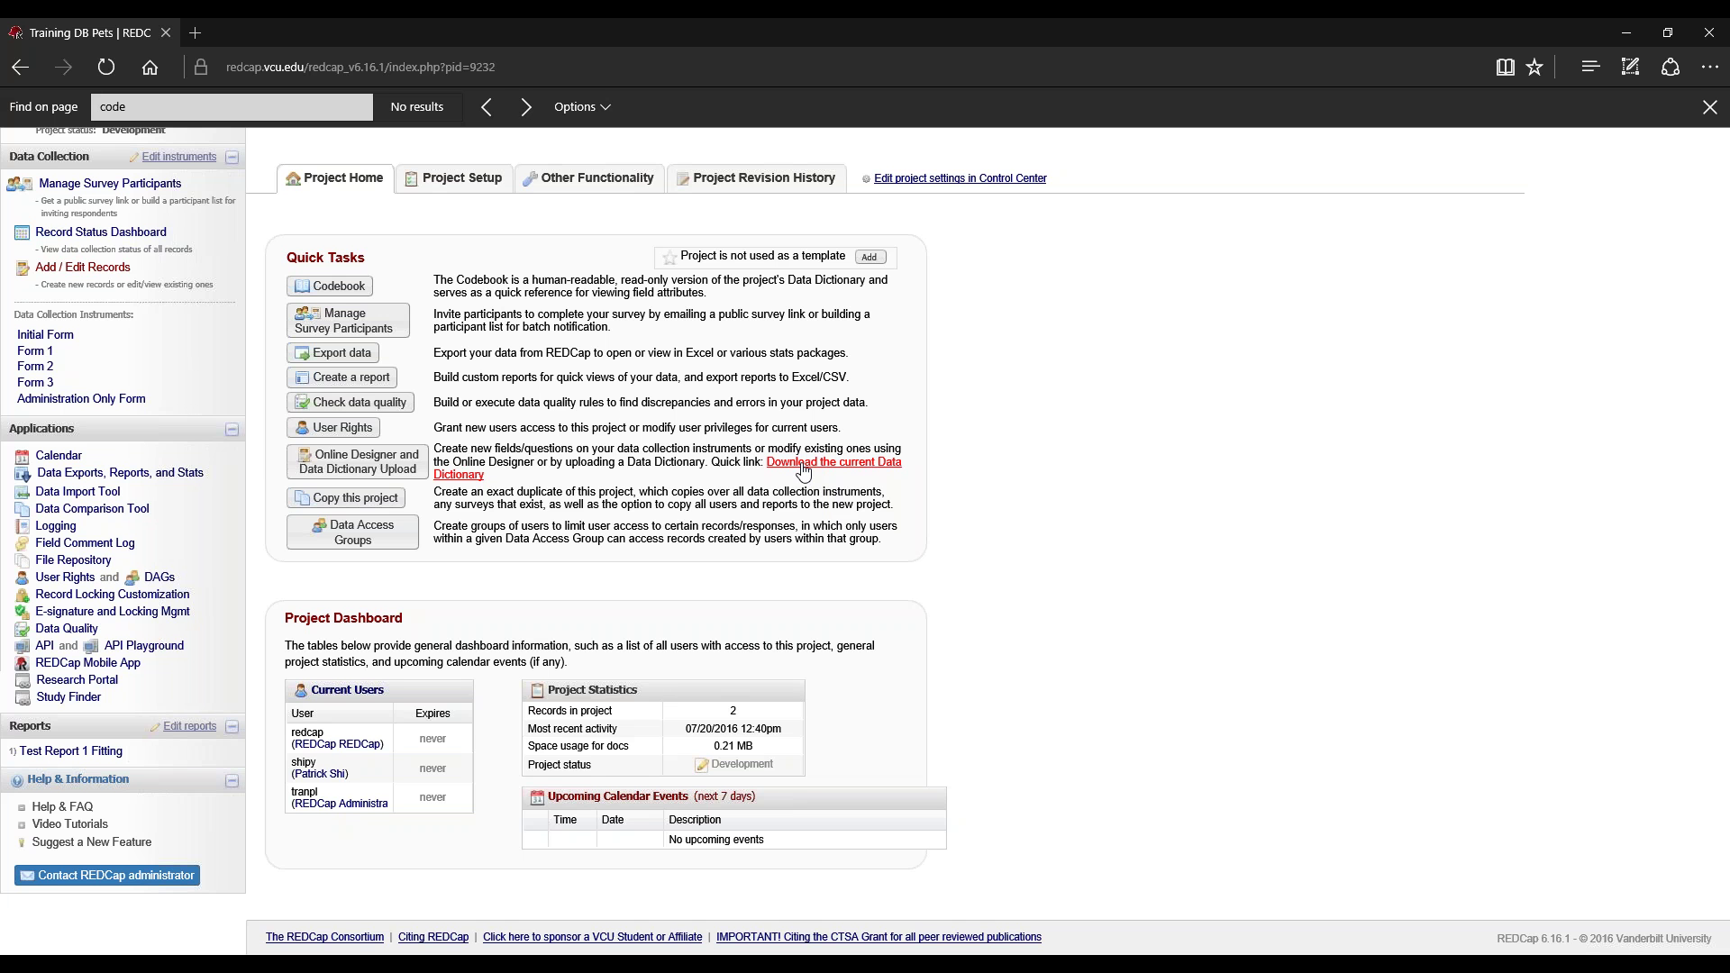
Step: Download the current data dictionary as CSV, dismiss the download notice, and open the Codebook
left_click(803, 470)
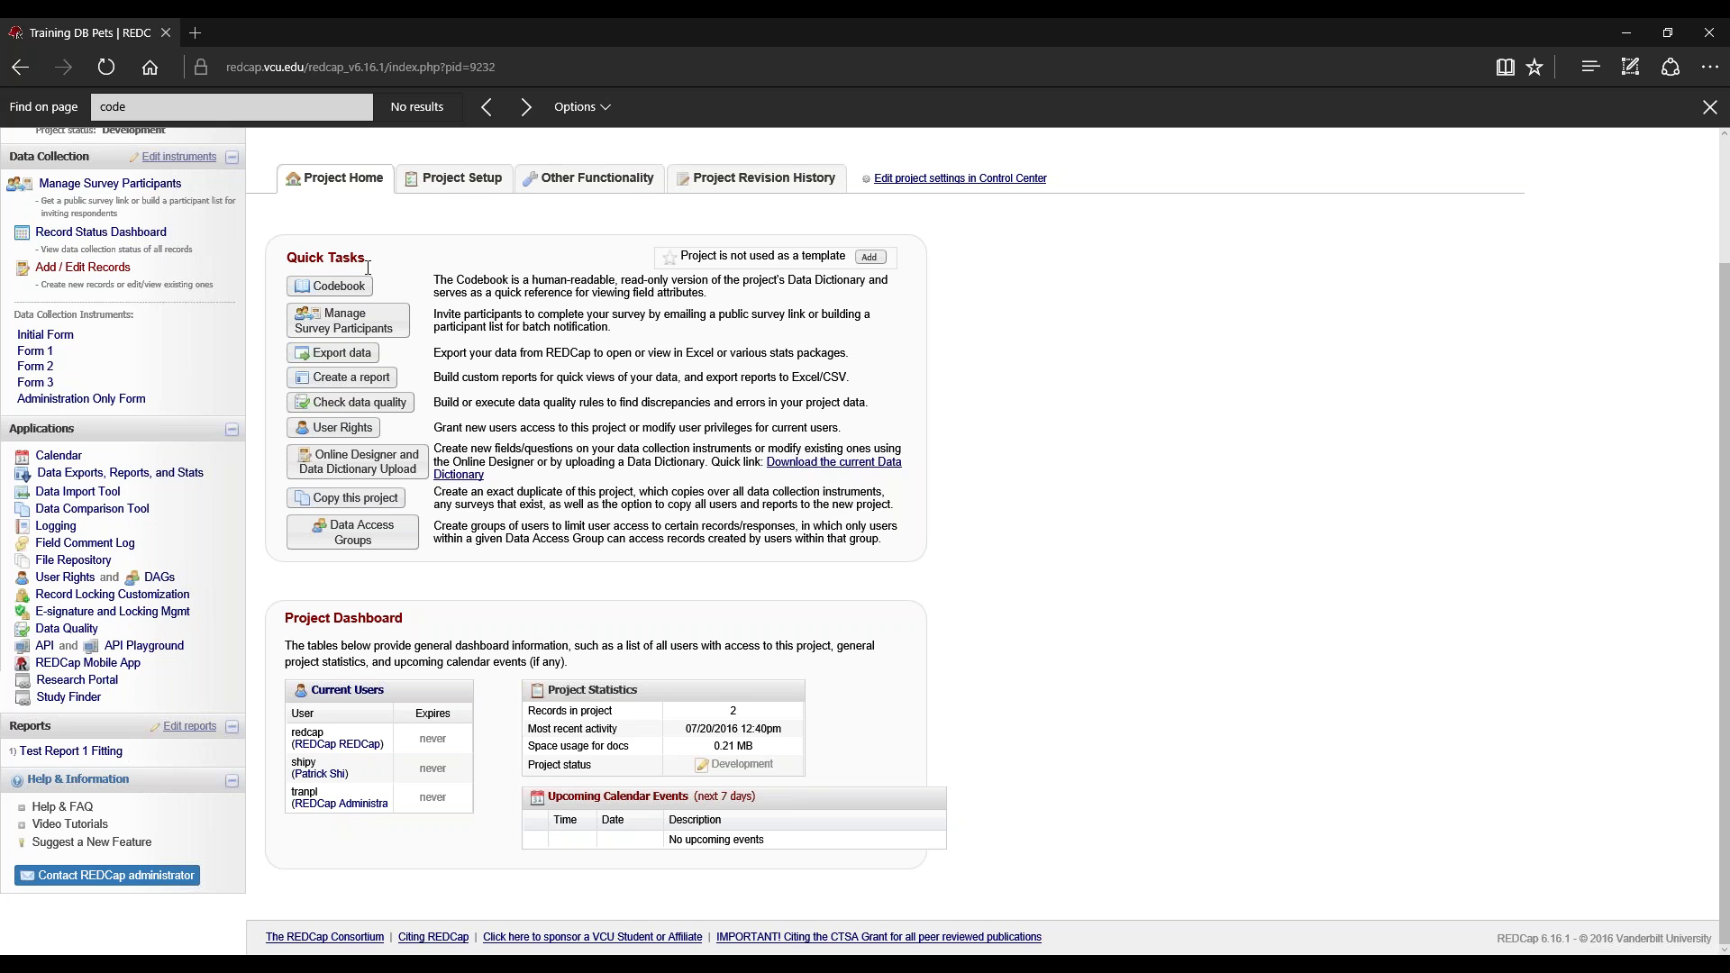
left_click(828, 471)
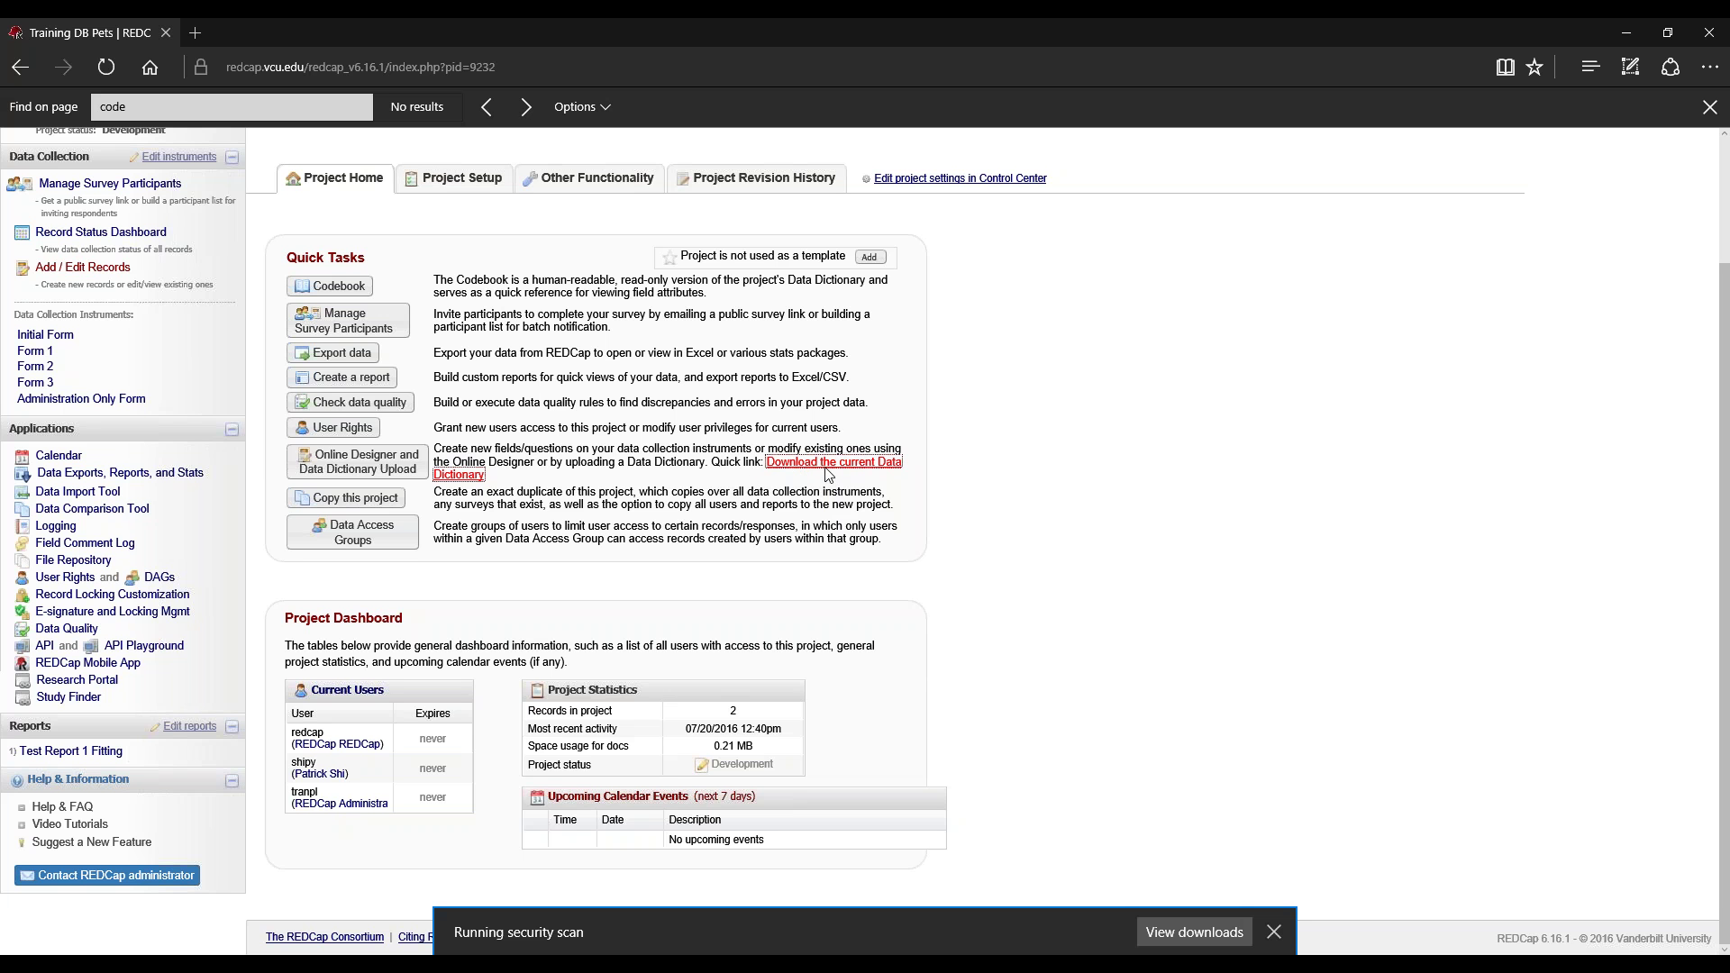
left_click(1281, 928)
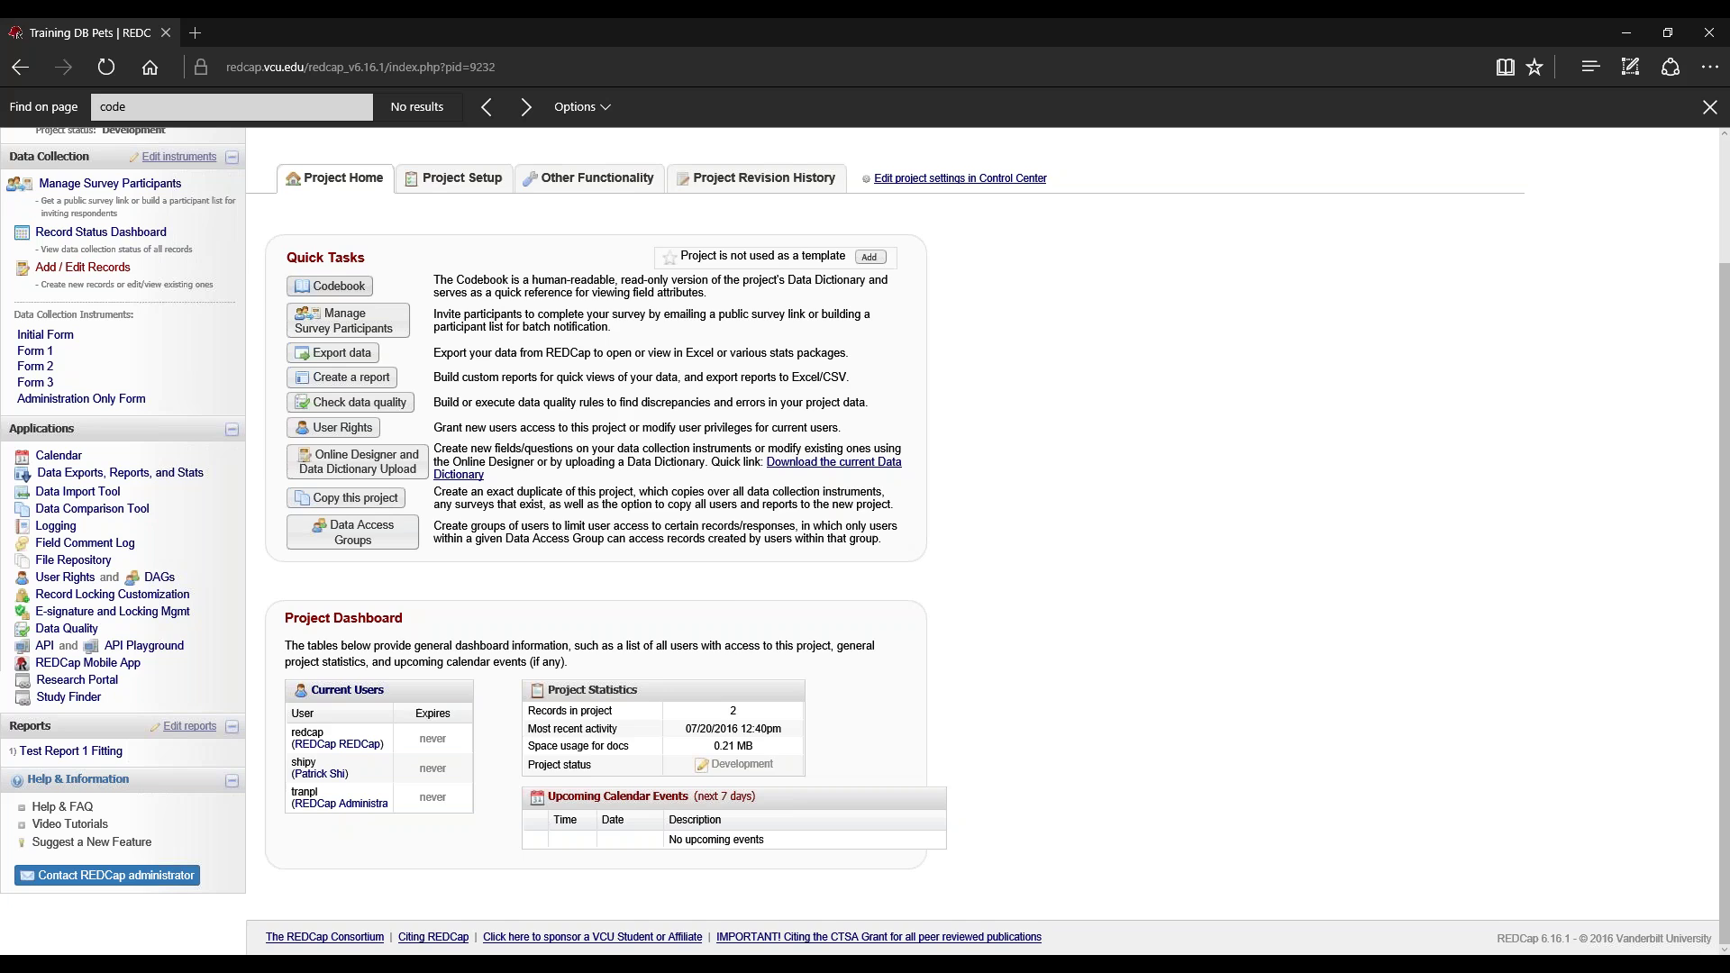
left_click(329, 286)
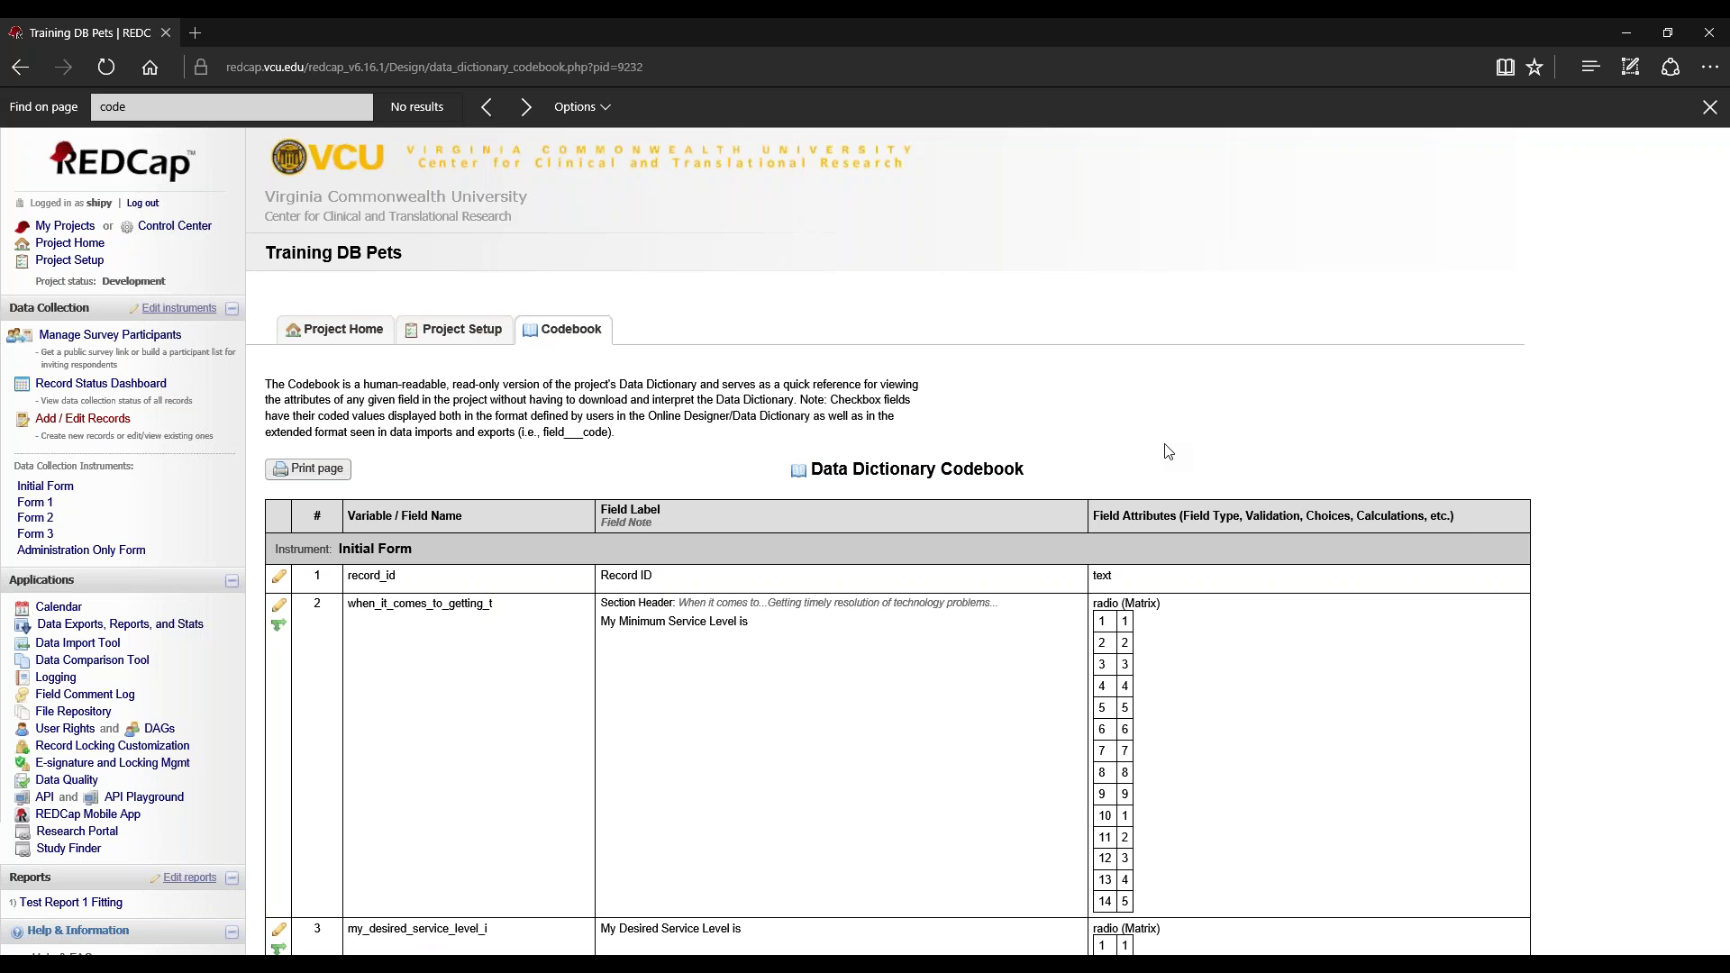
Step: Search the Codebook page for 'code', then clear the search term
key("ctrl+f")
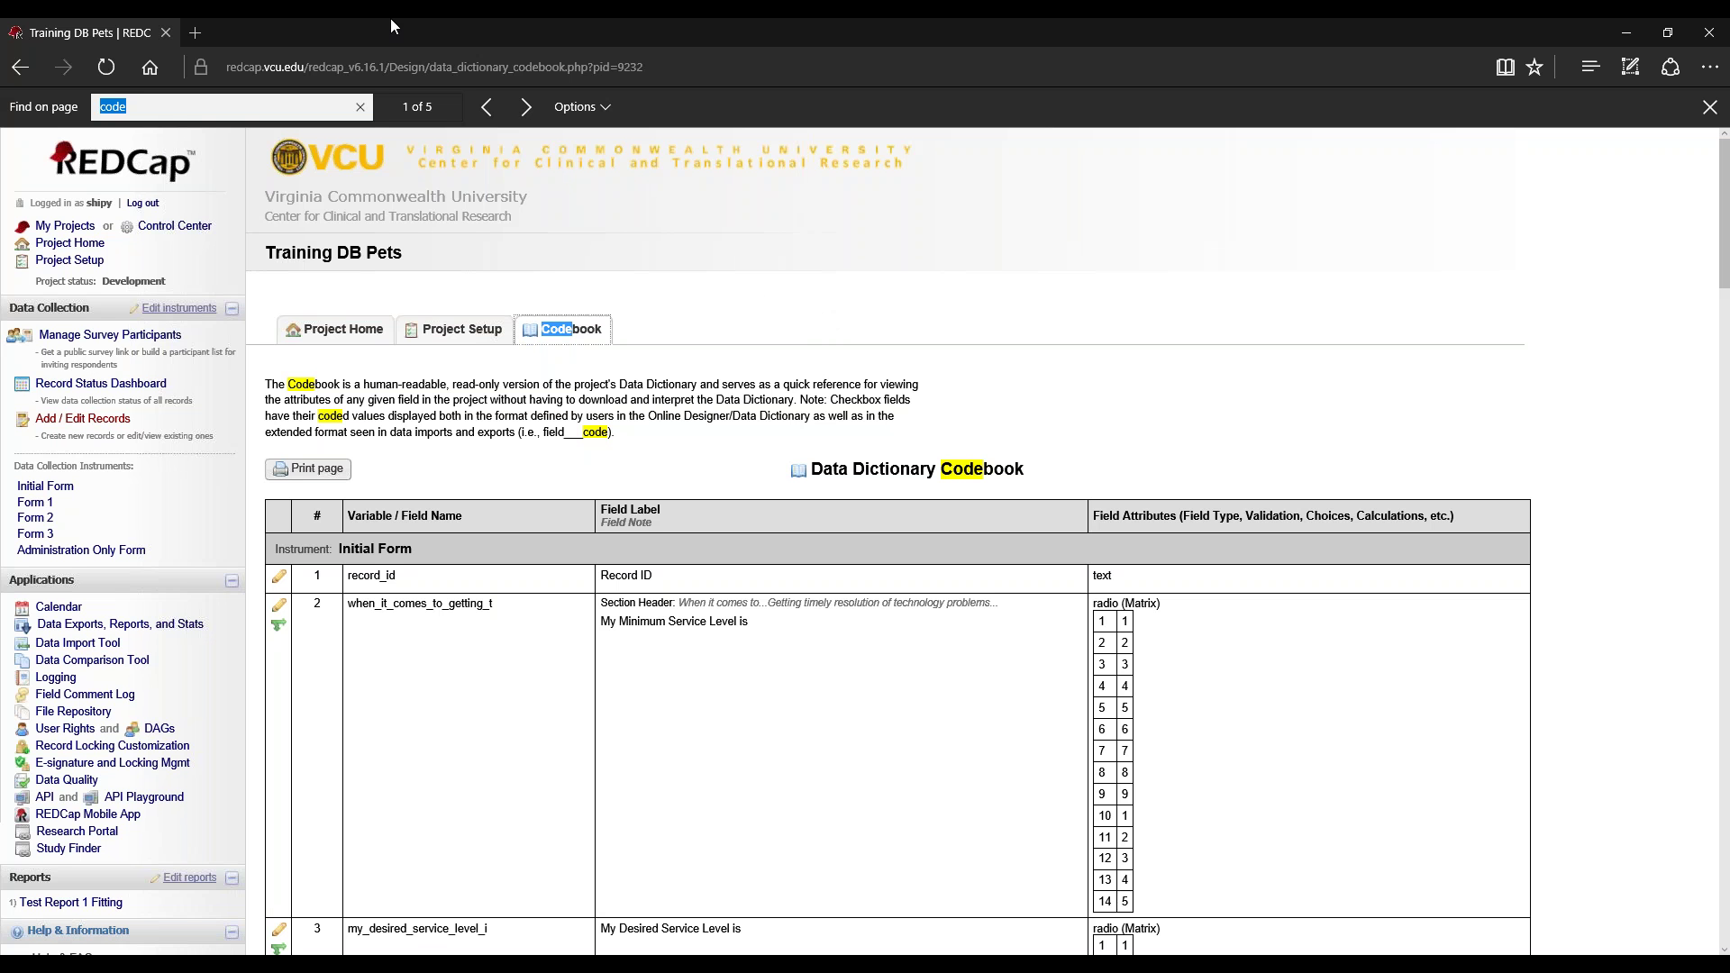
key("BackSpace")
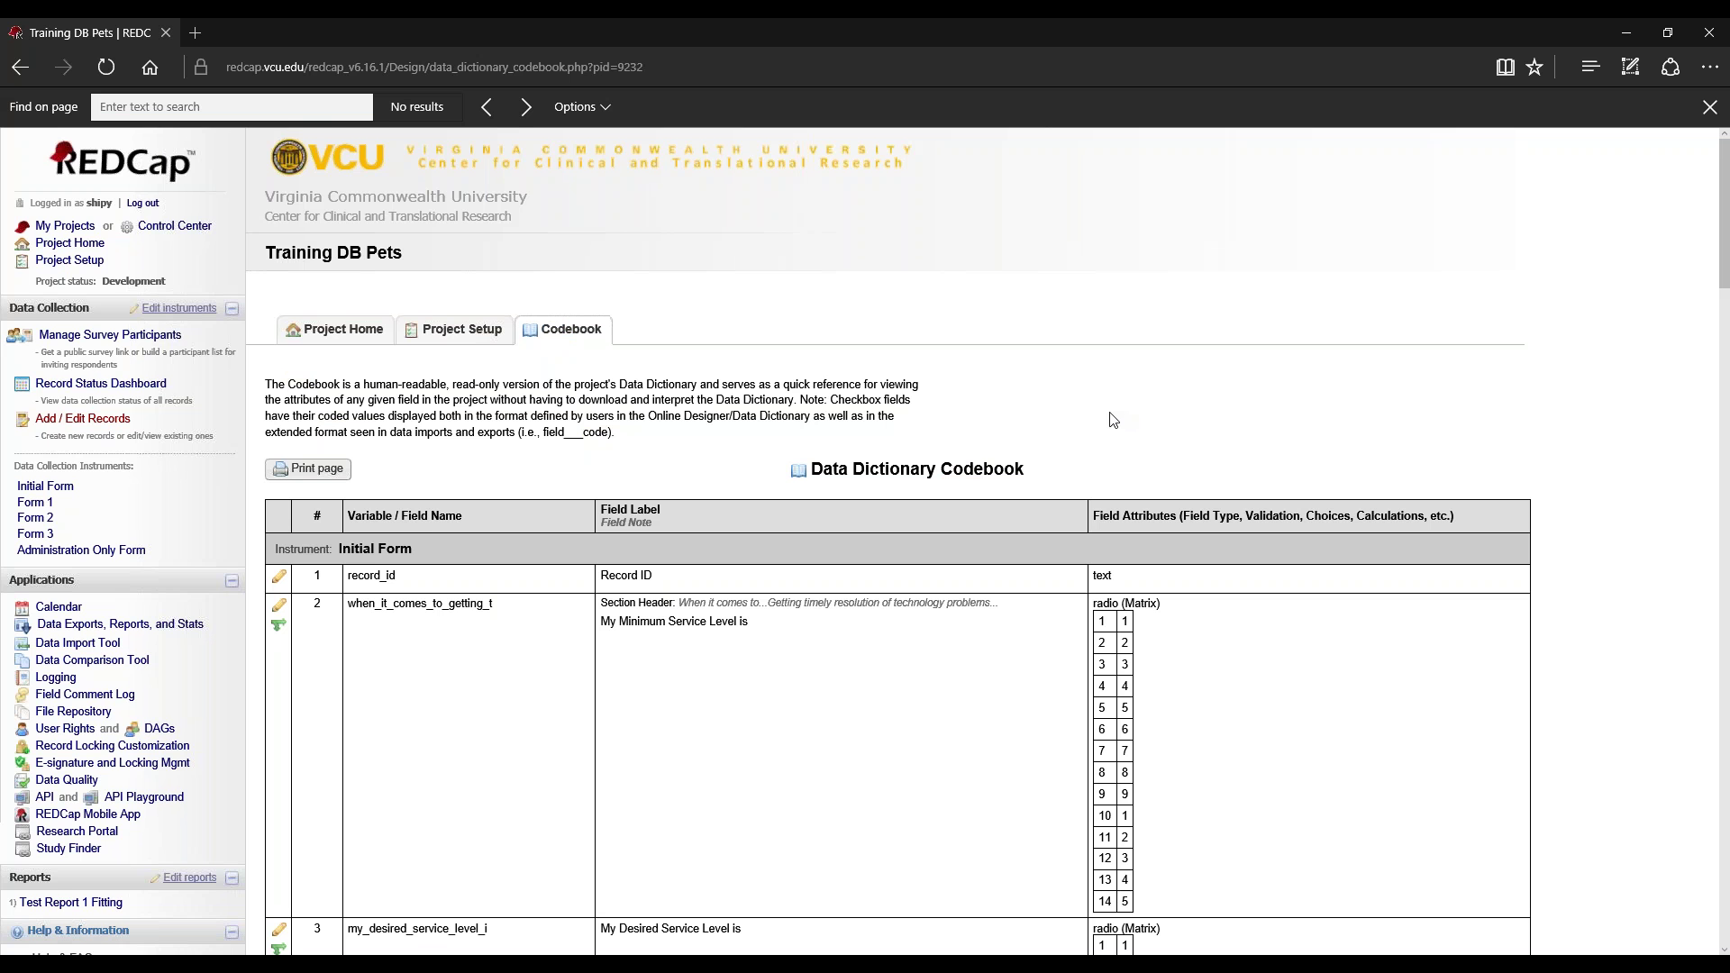
Step: Scroll to codebook fields 7–15 and open the 'other' field's branching logic, [pet(99)] = '1'
scroll(1111, 422, "down", 3)
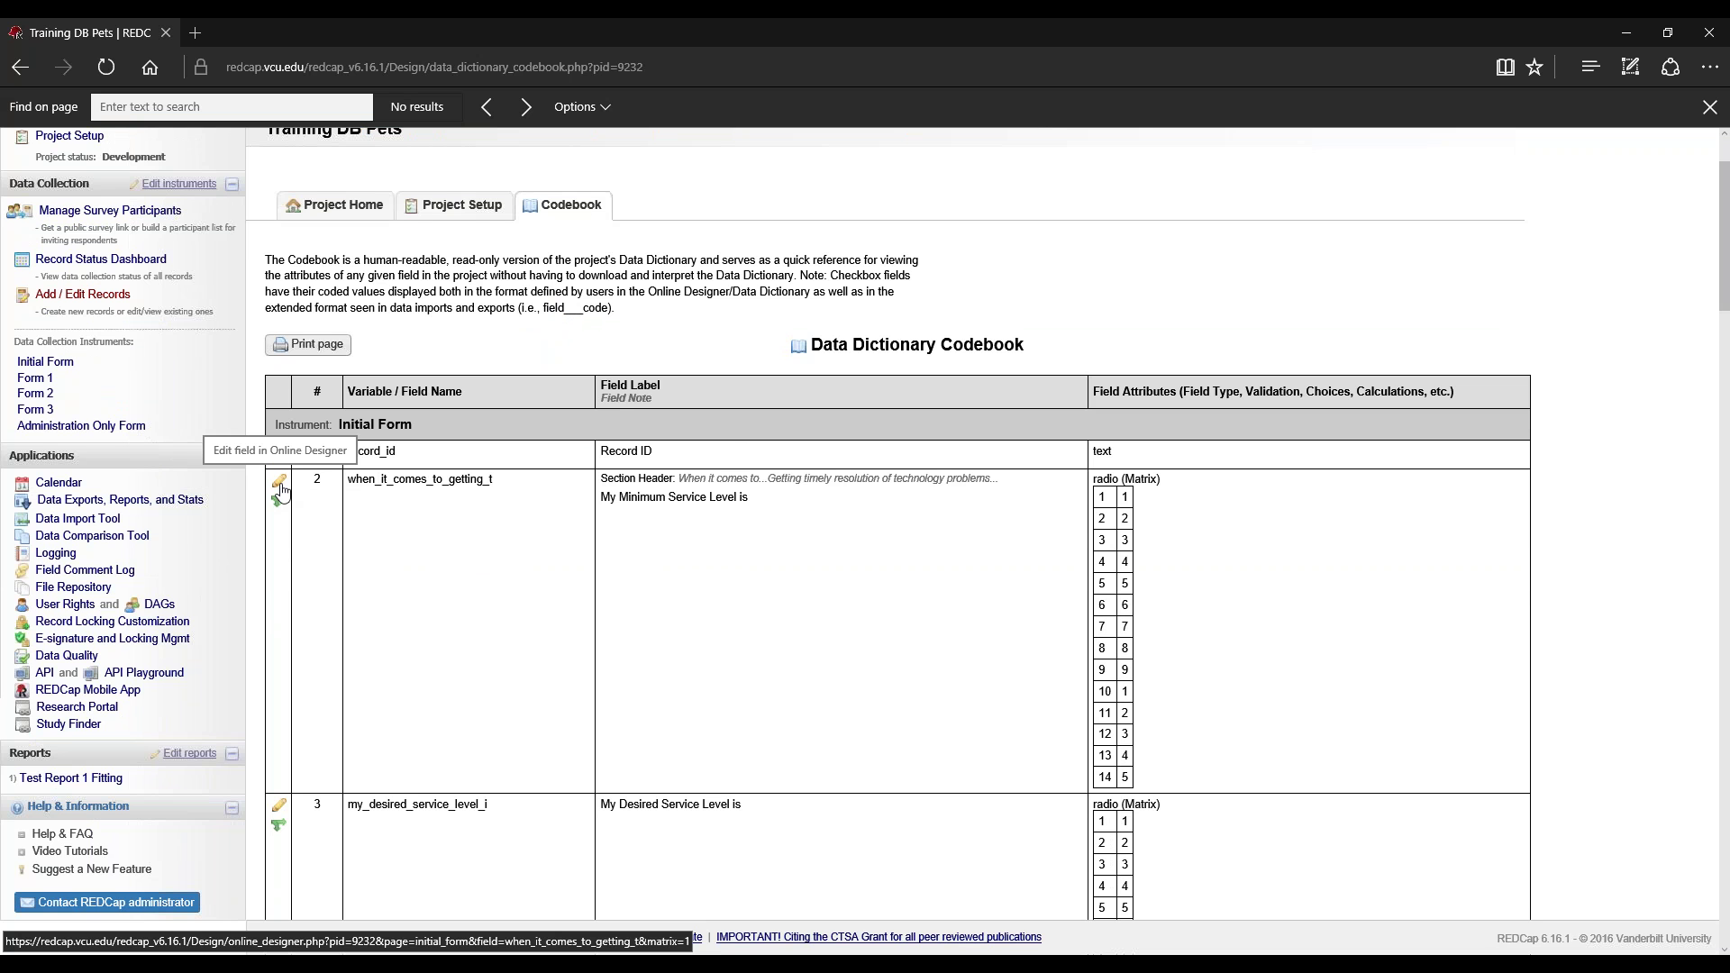
scroll(340, 502, "down", 8)
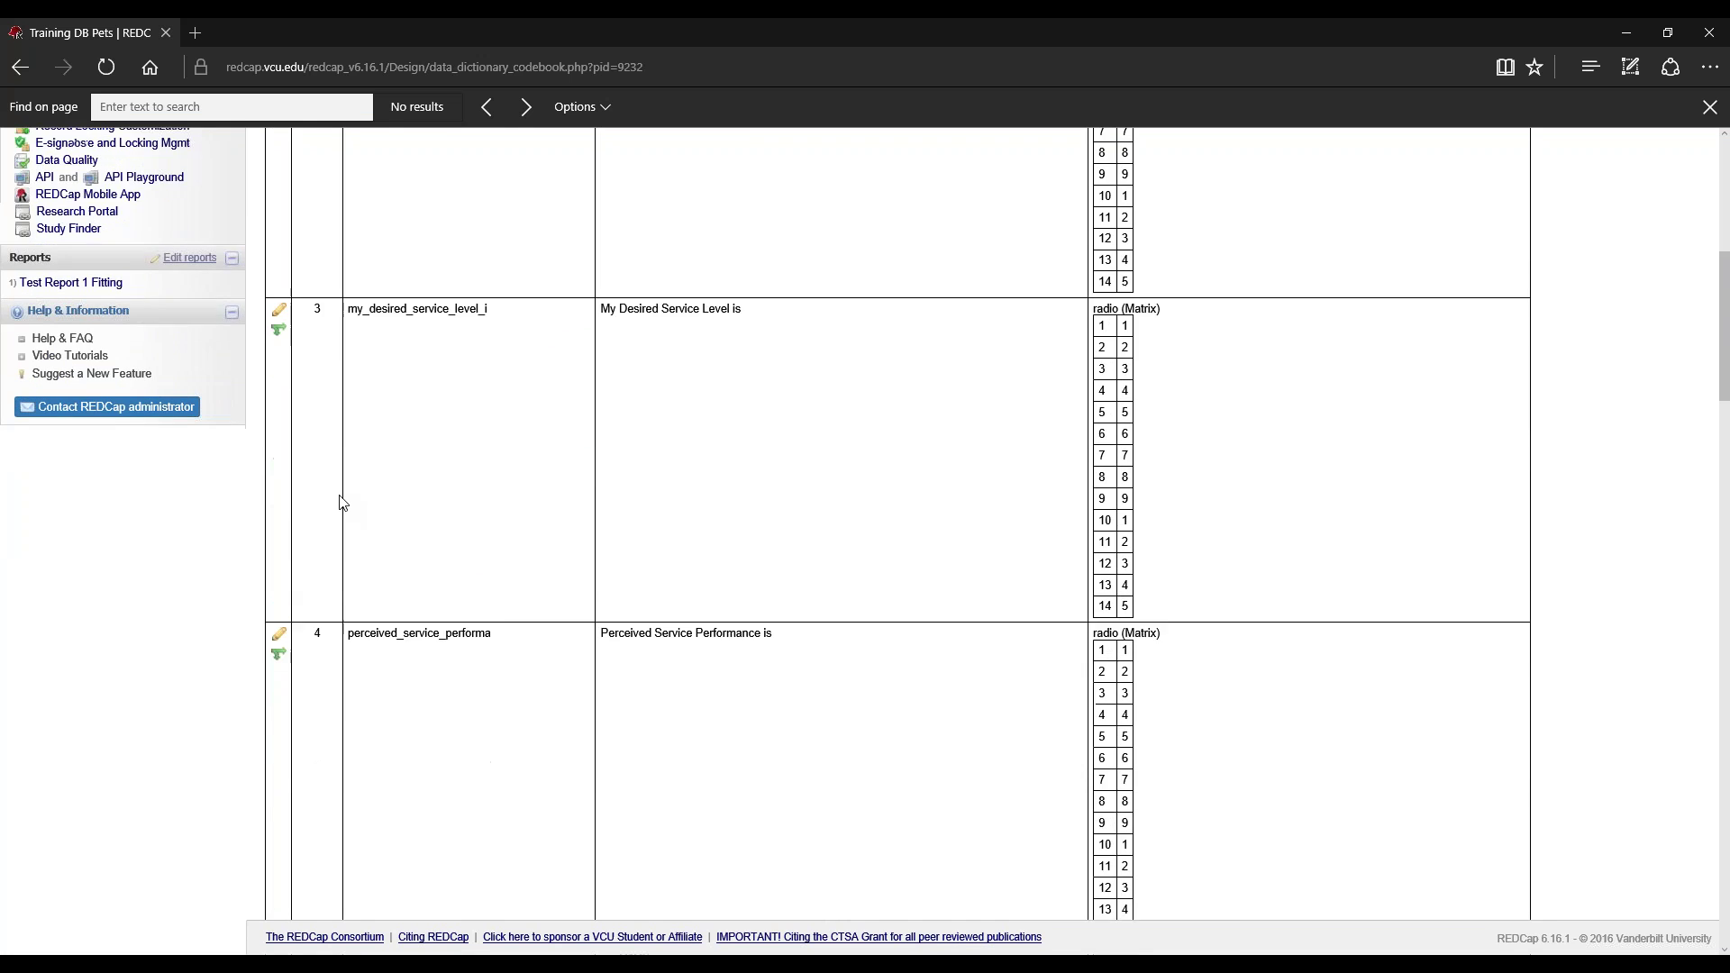
scroll(426, 518, "down", 8)
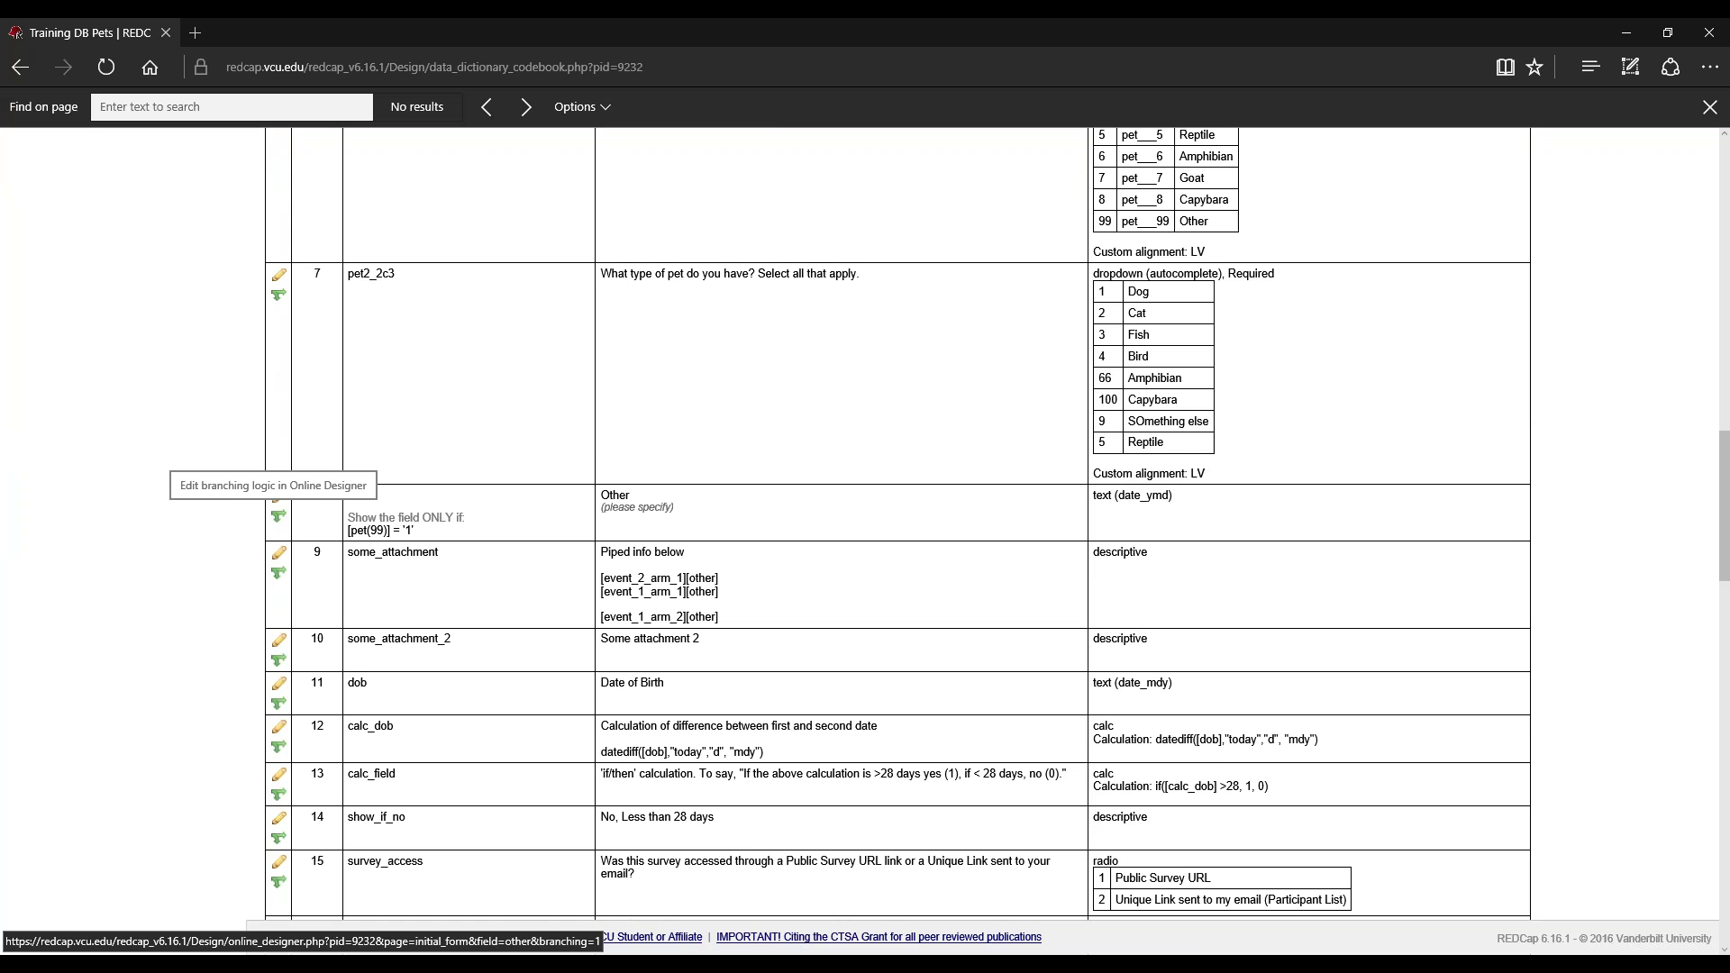
left_click(279, 516)
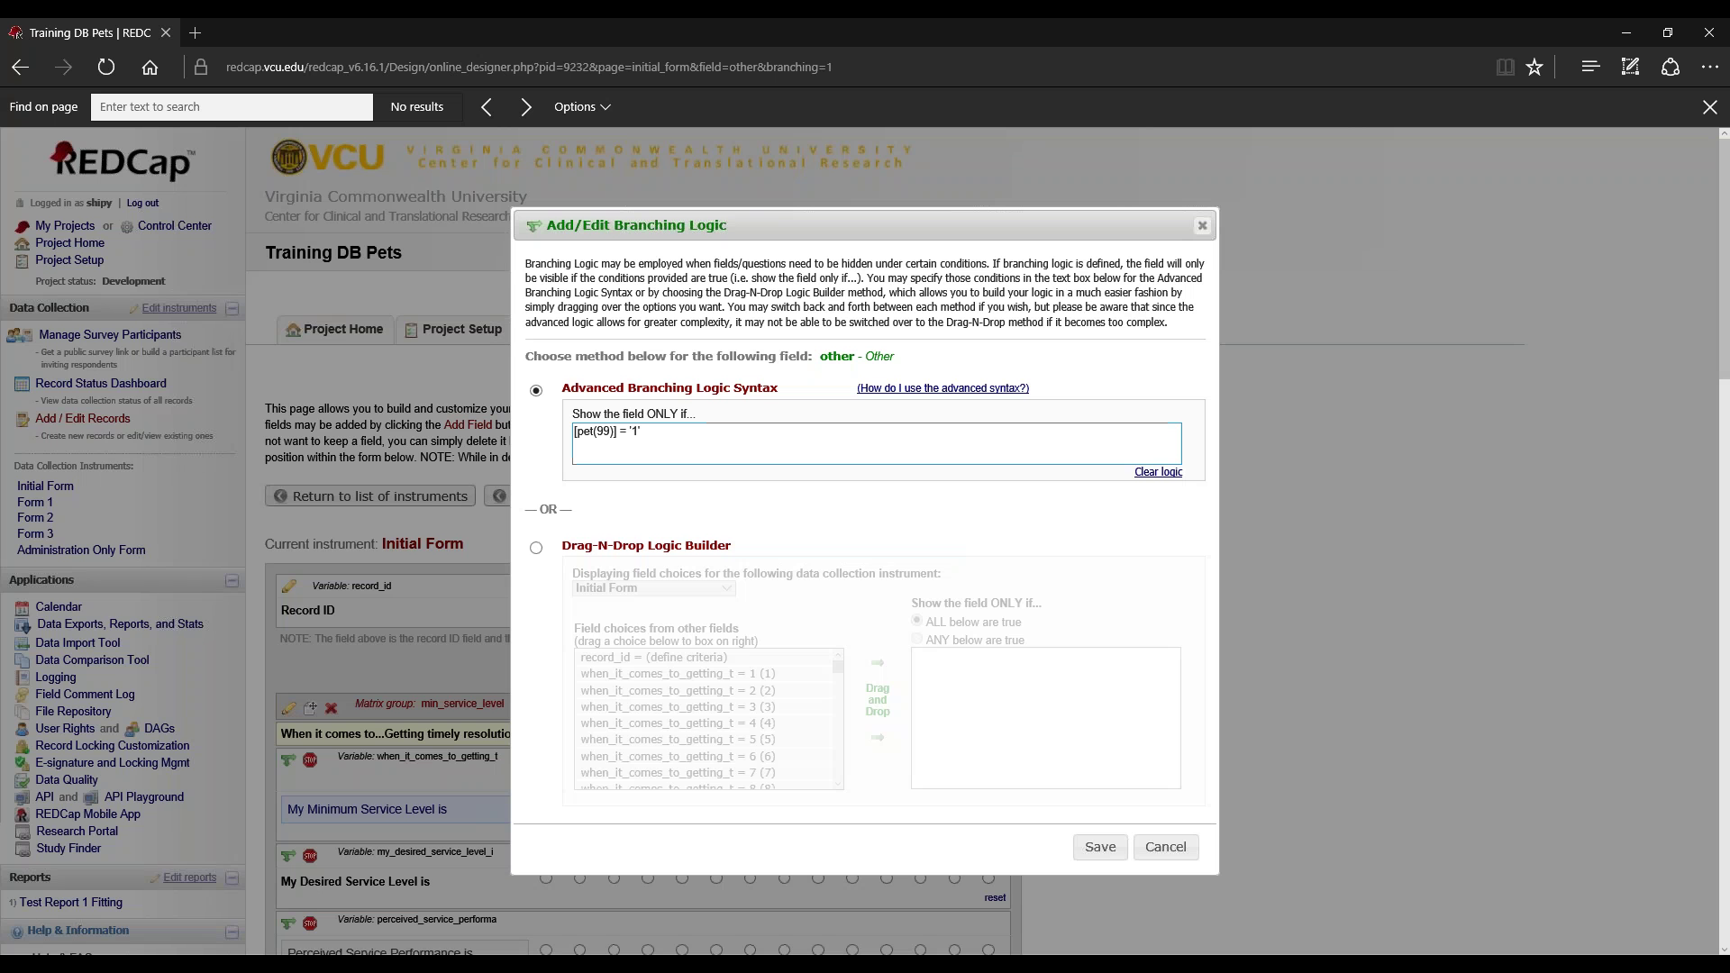
left_click(1158, 854)
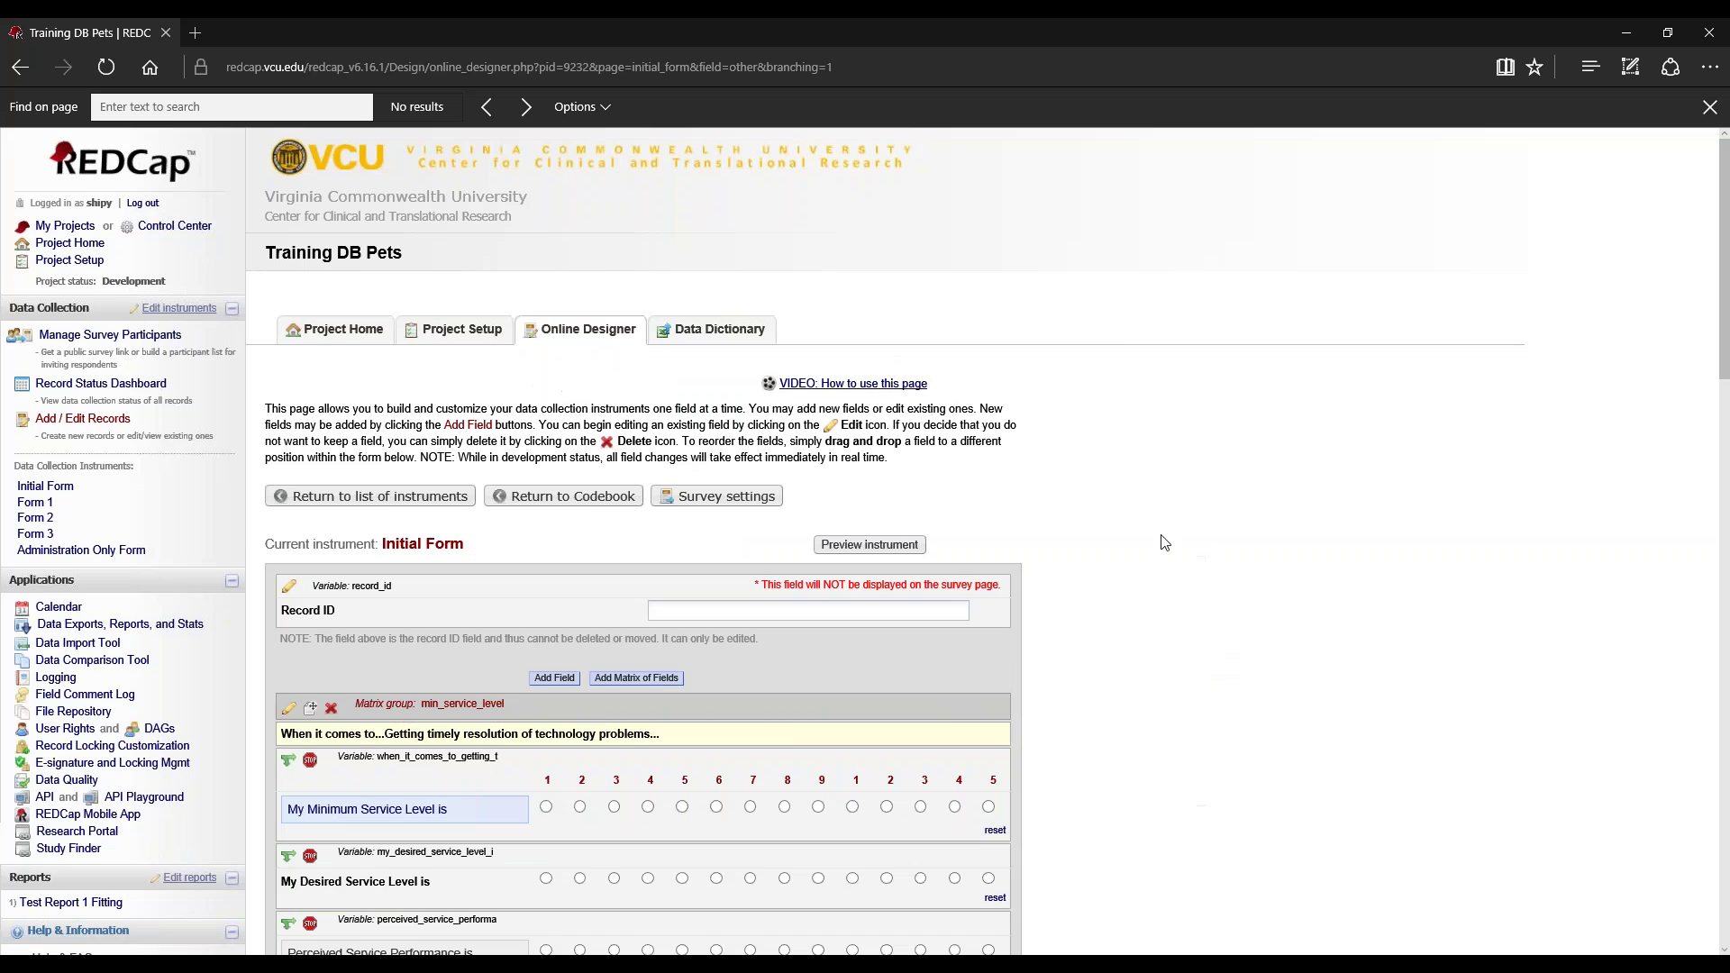
key("alt+Left")
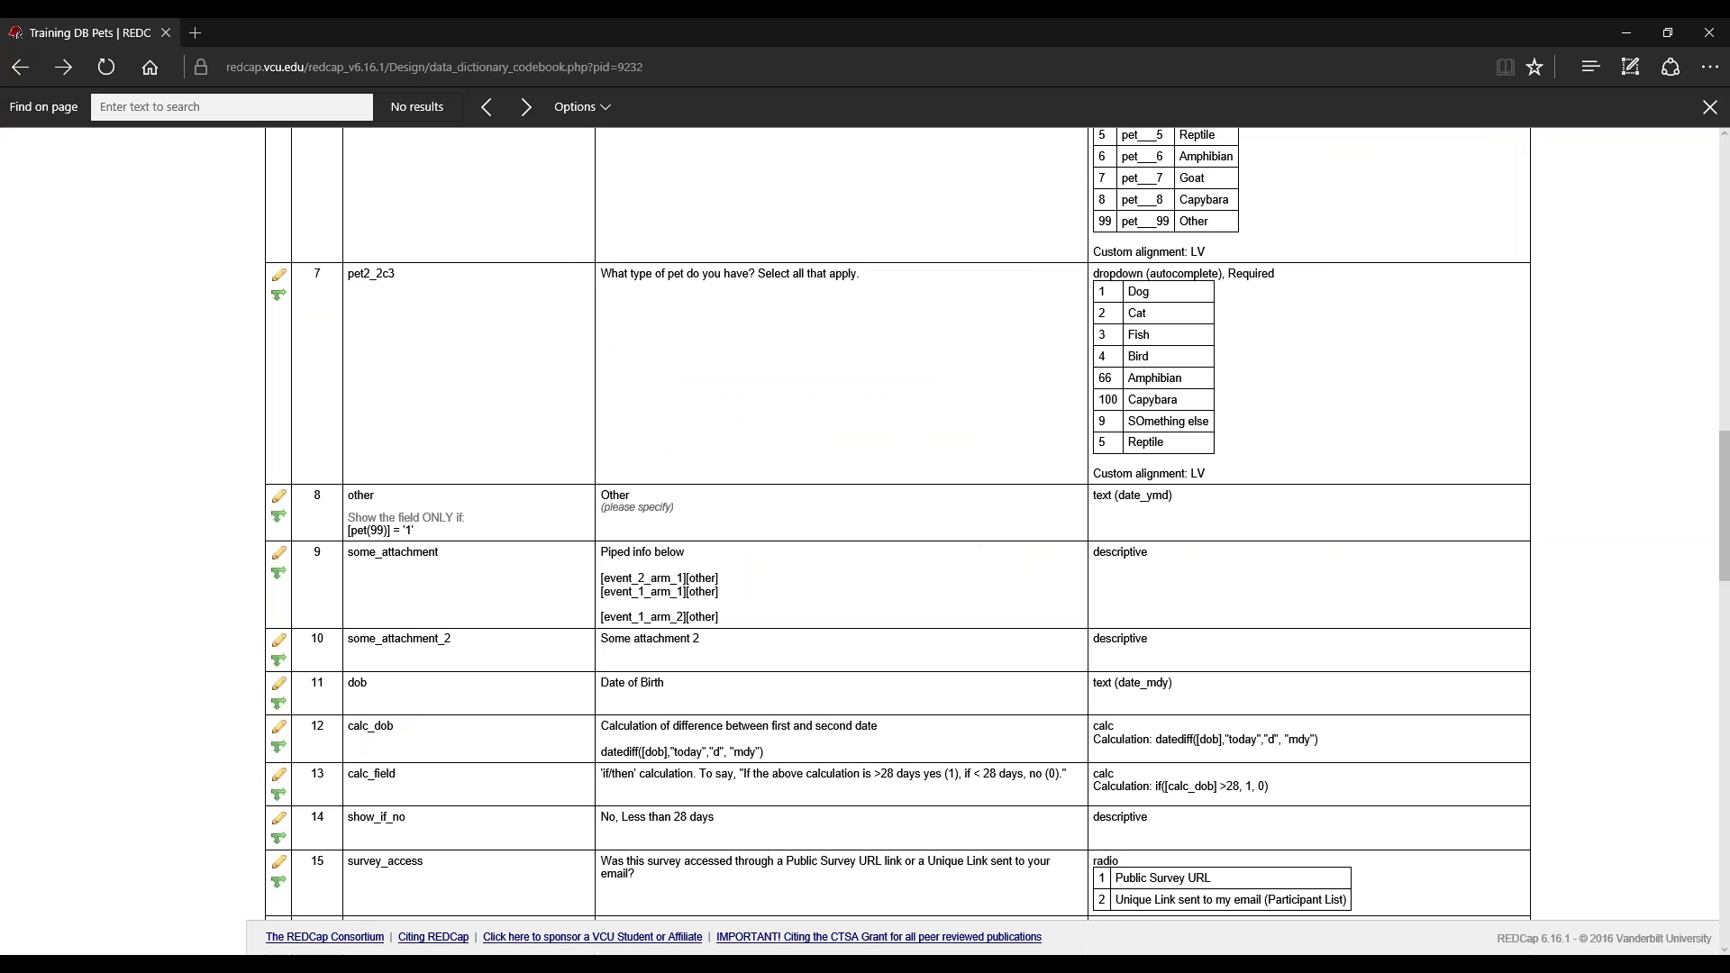
left_click(279, 497)
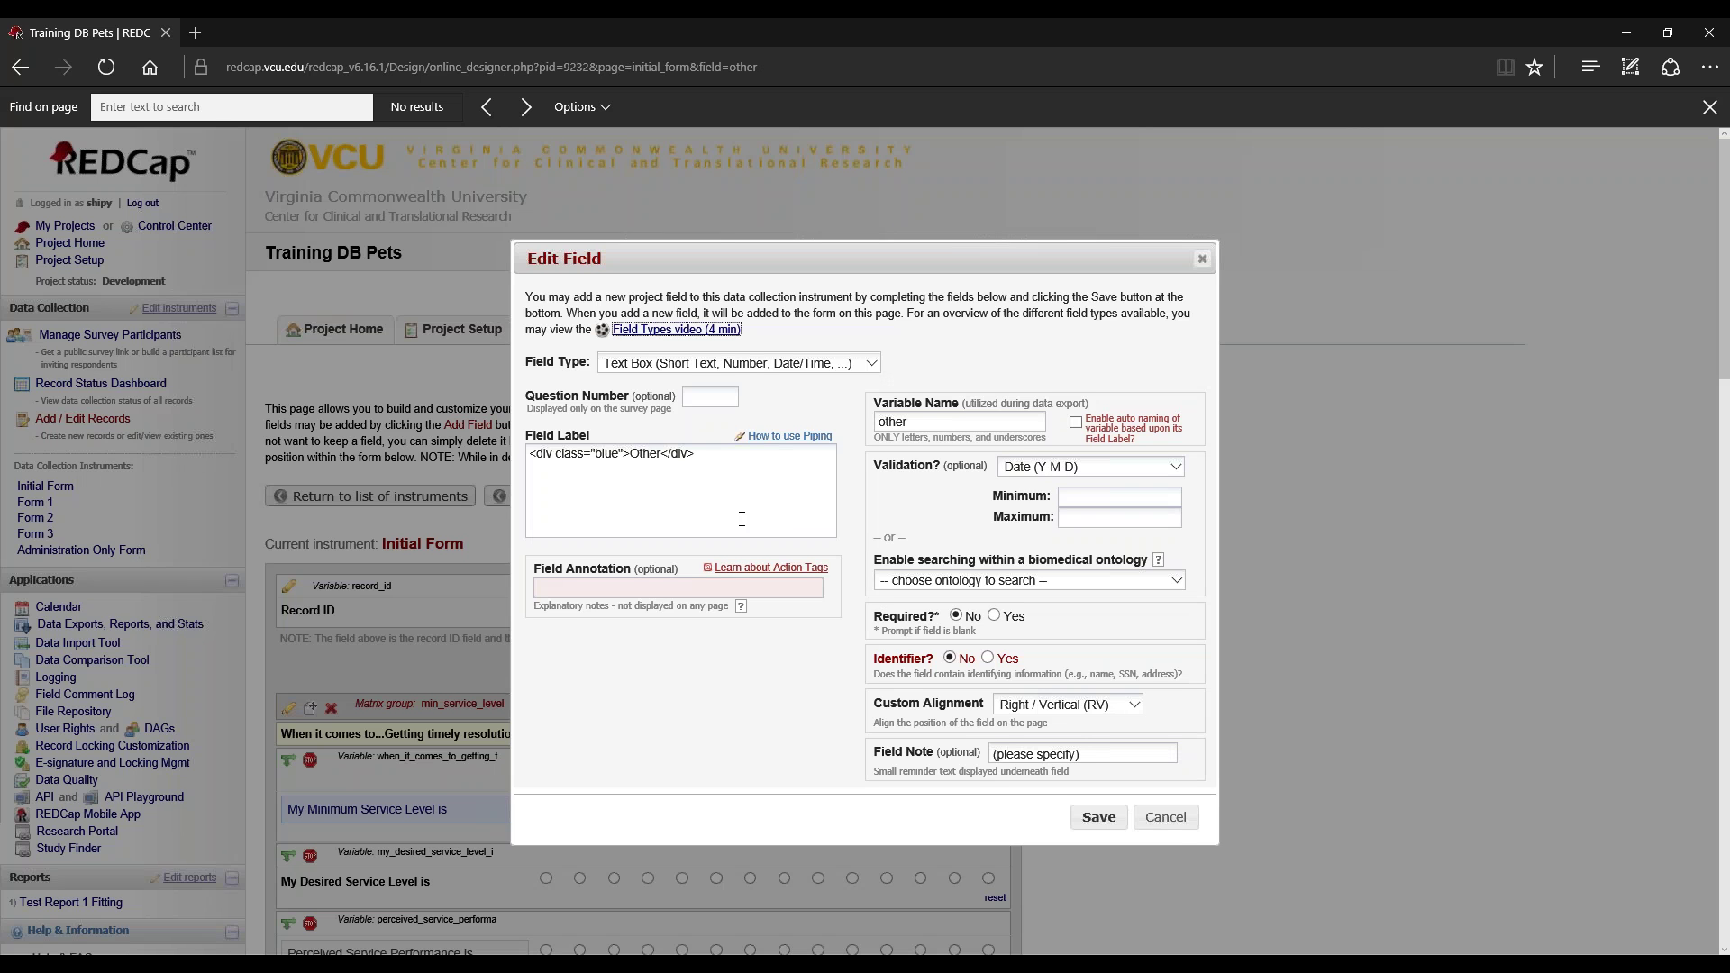
left_click(1171, 821)
key("alt+Left")
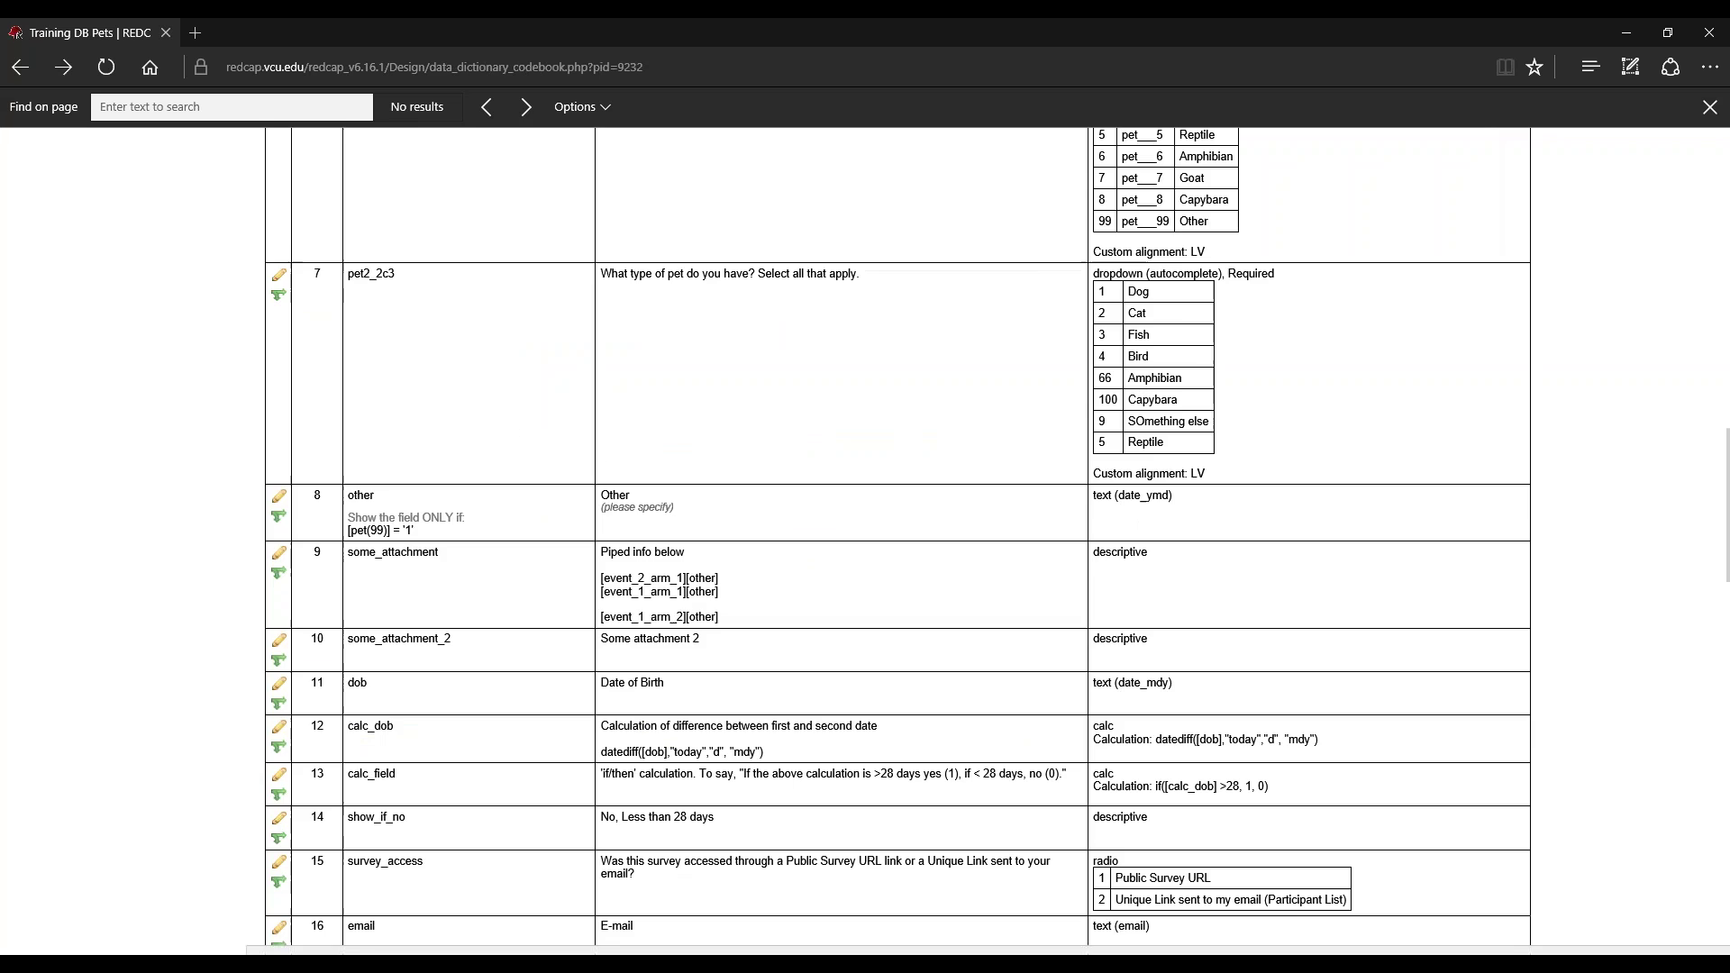
scroll(1063, 567, "up", 15)
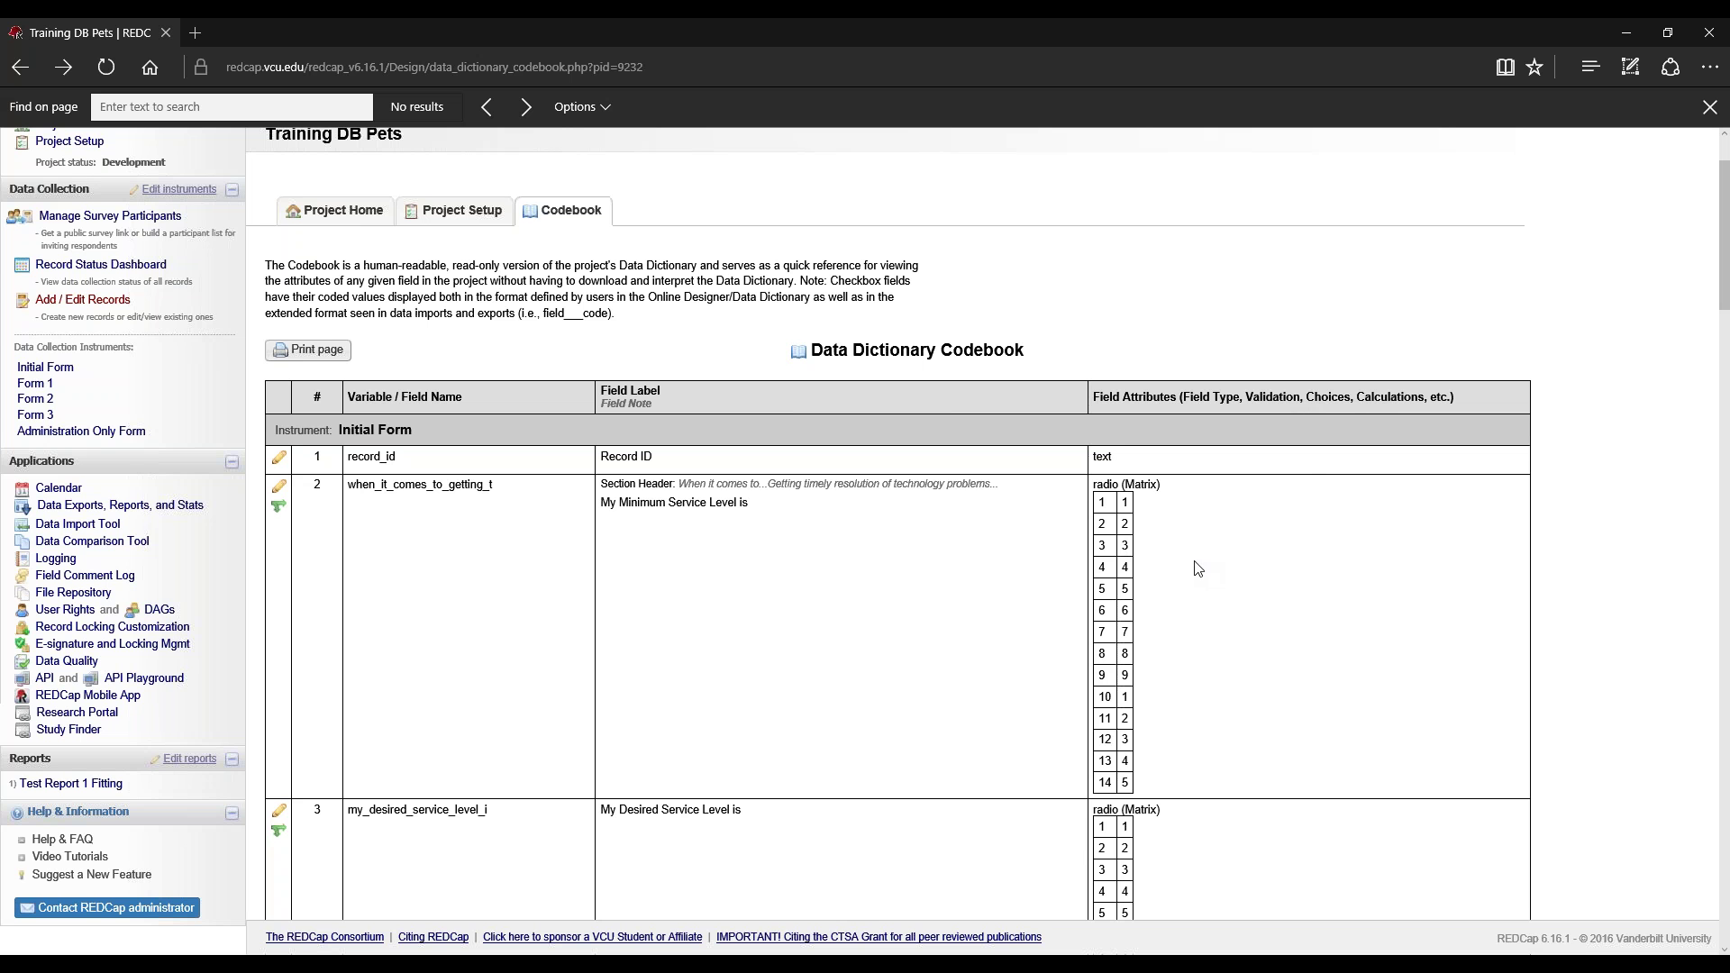
scroll(1168, 538, "down", 3)
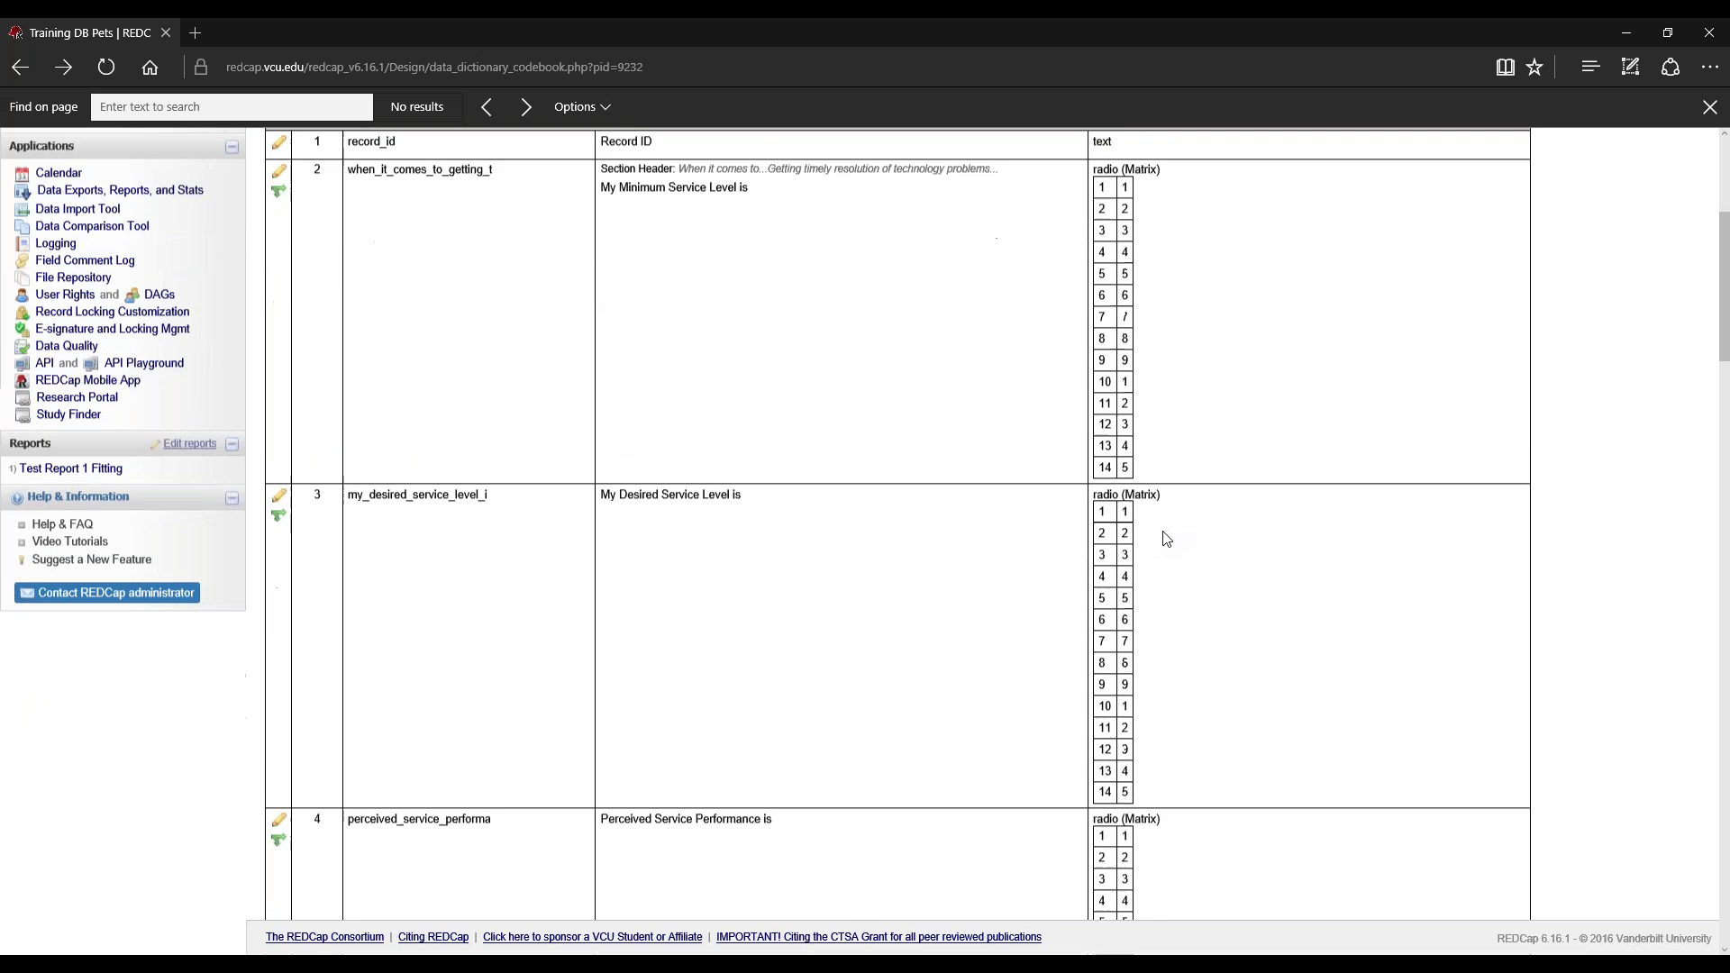
scroll(1166, 539, "down", 1)
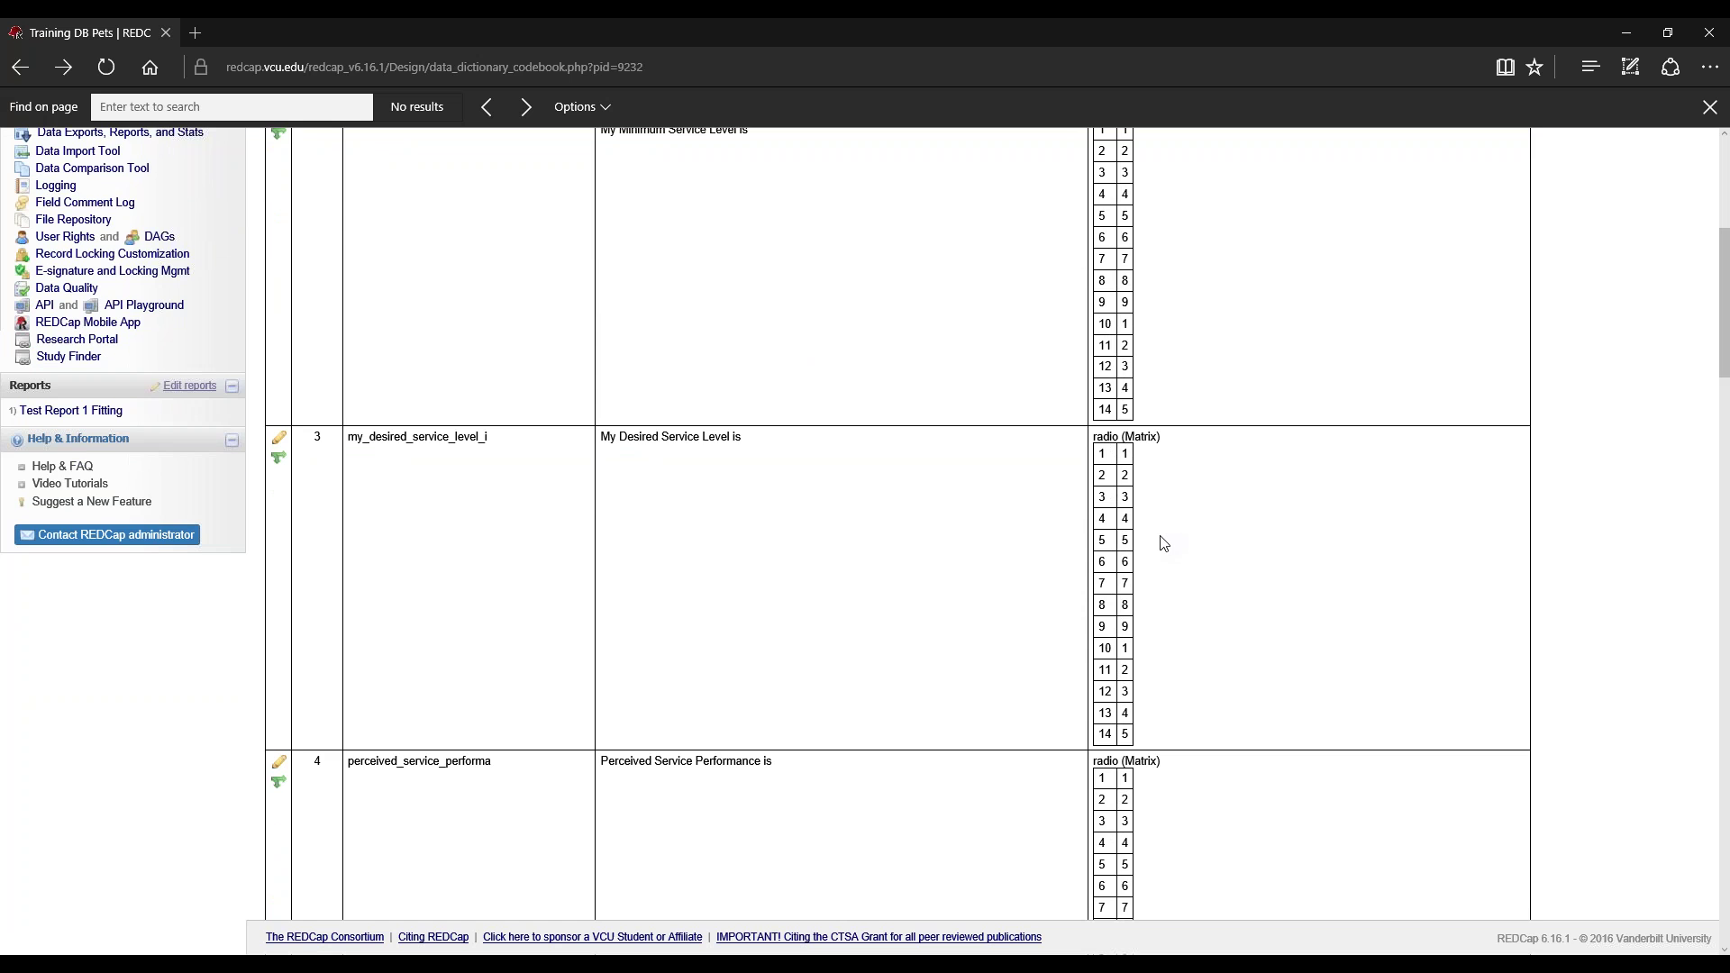
scroll(1164, 543, "up", 1)
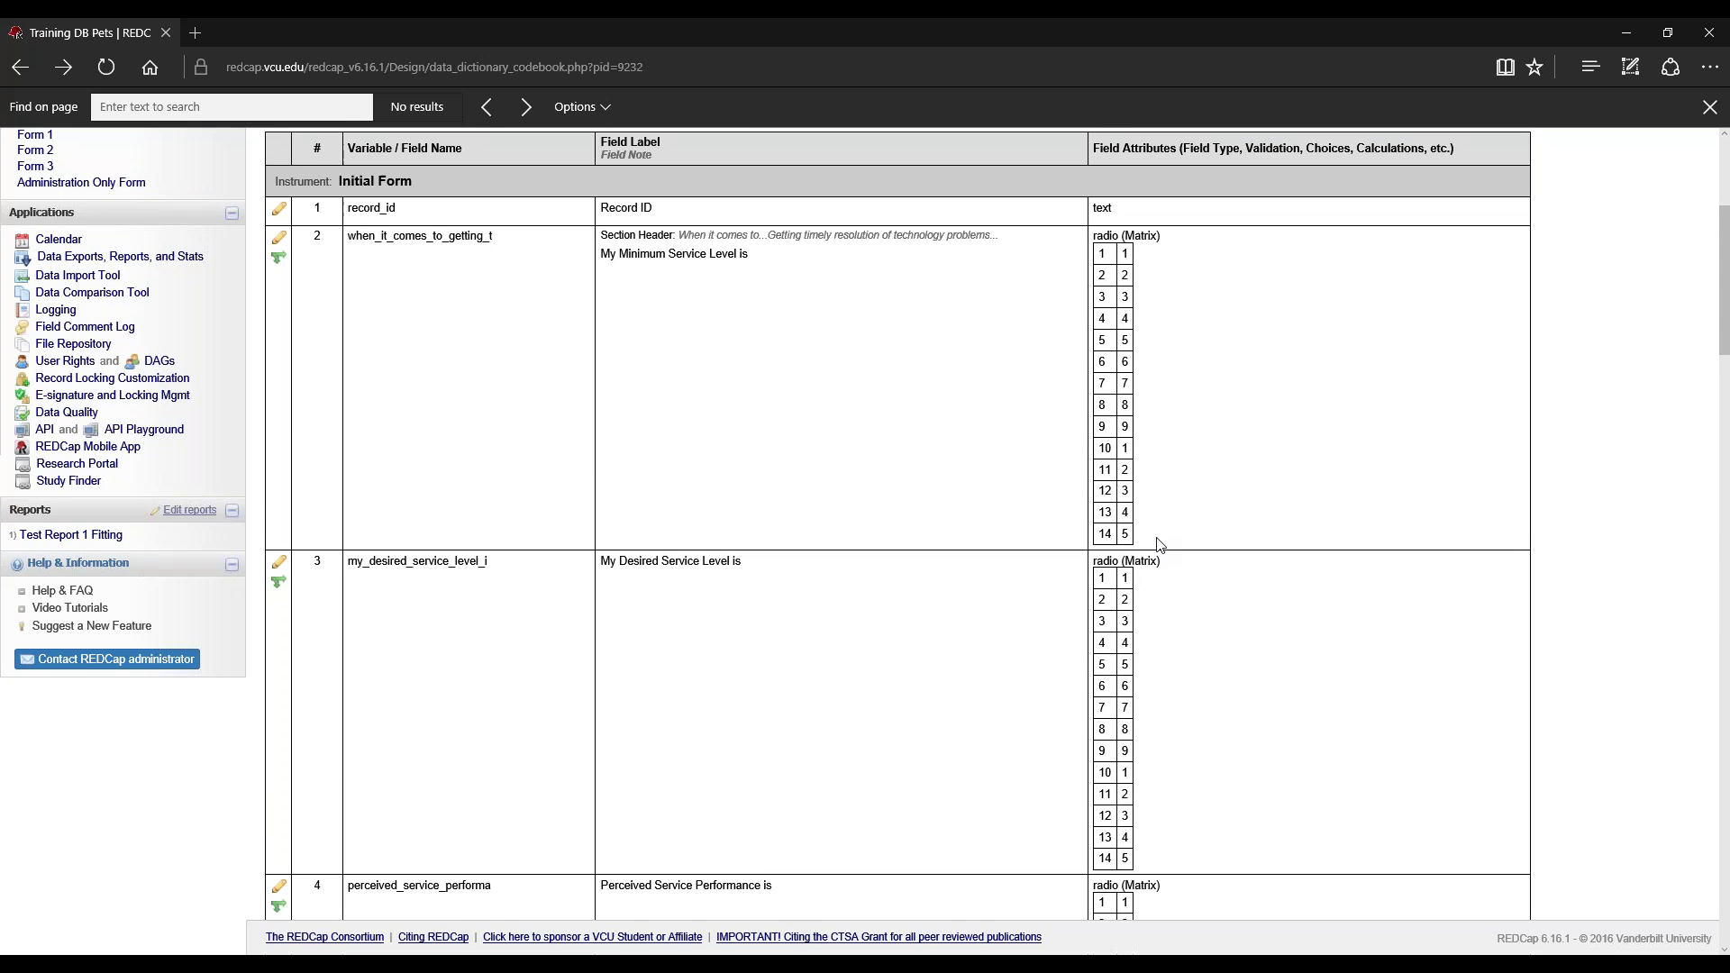
scroll(1161, 544, "down", 10)
scroll(1150, 548, "down", 15)
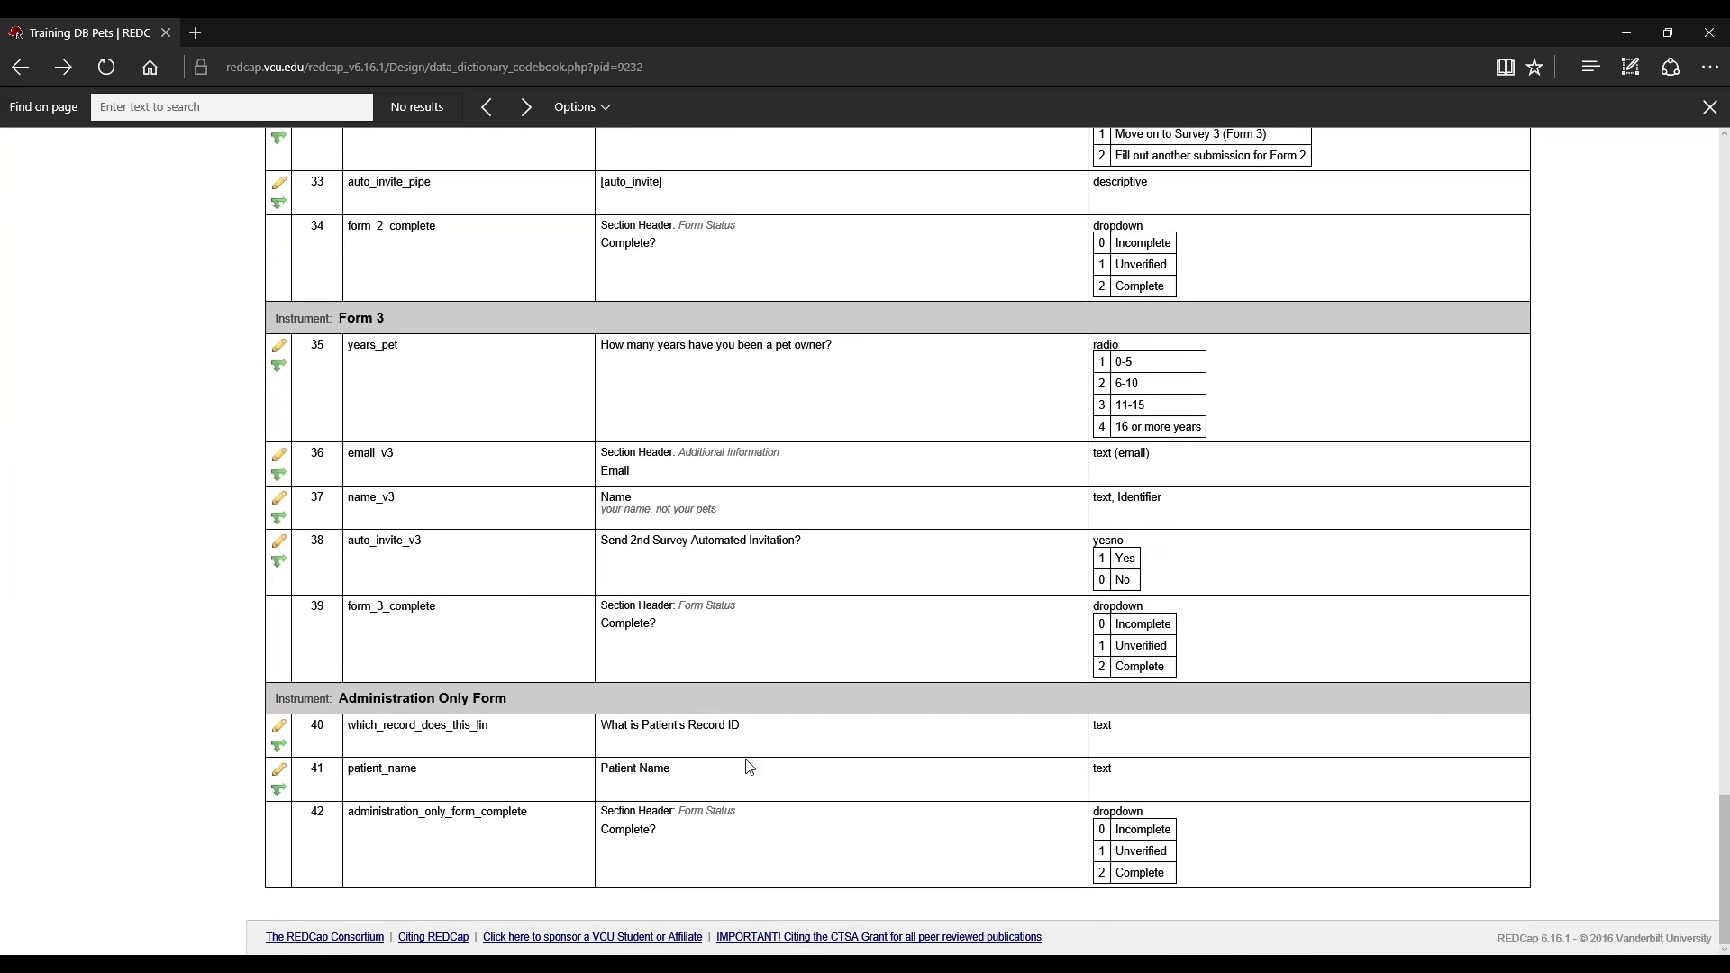
scroll(232, 731, "up", 6)
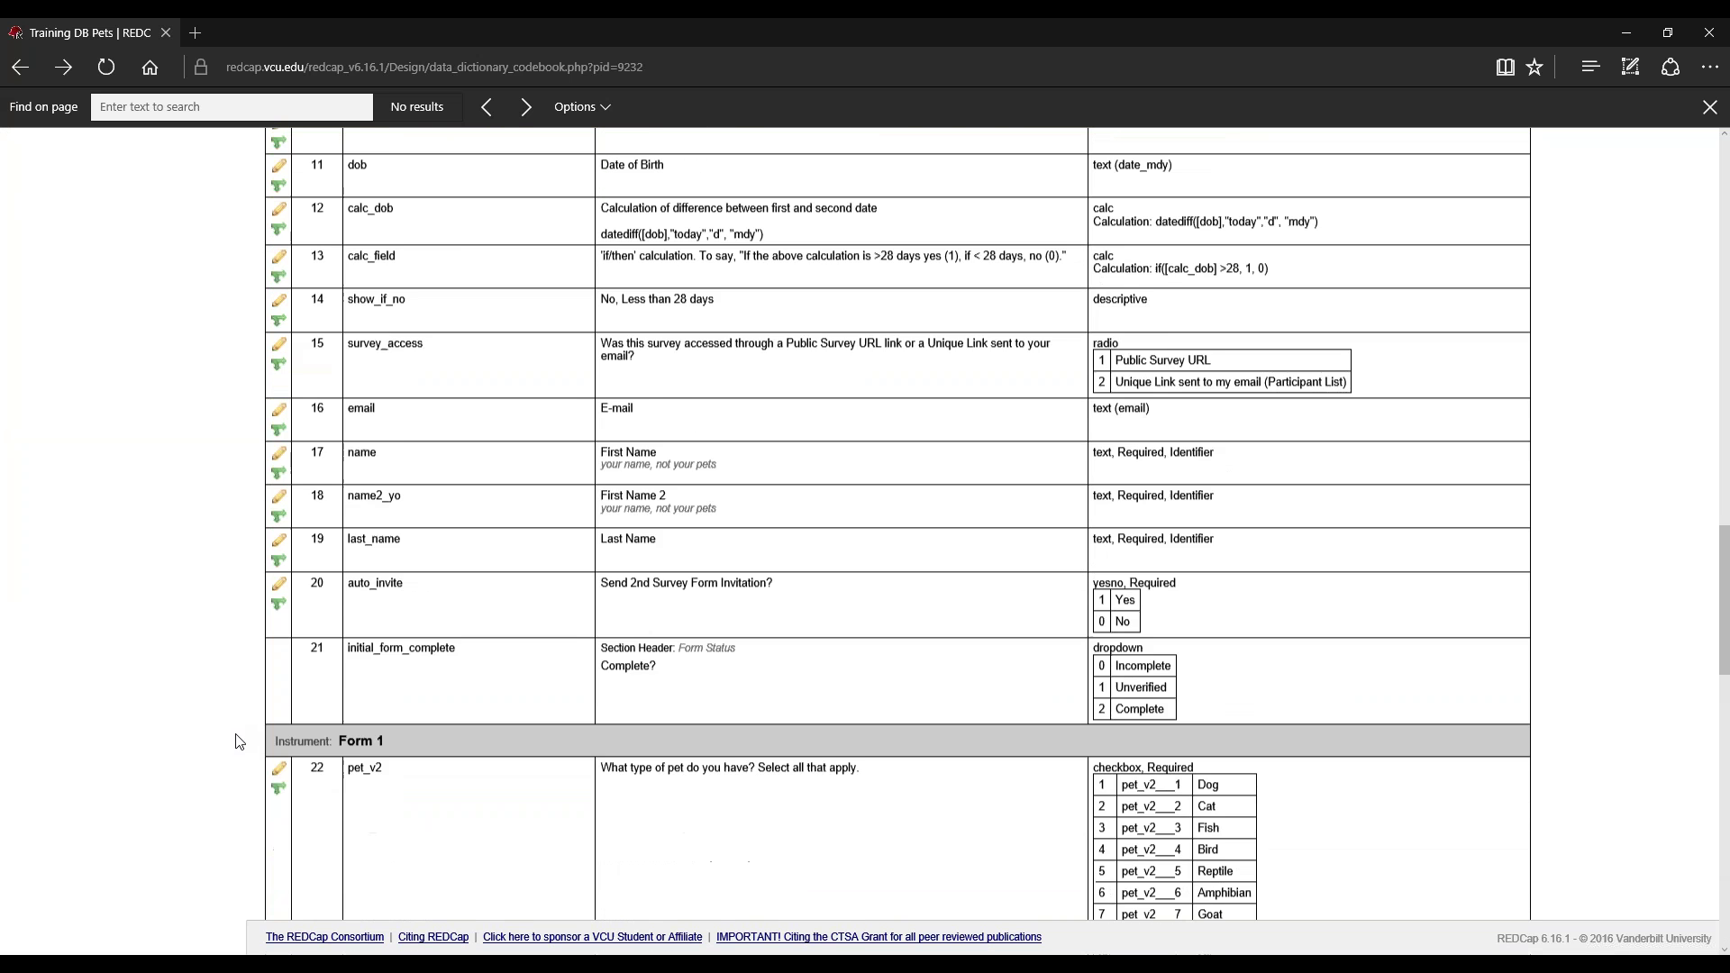
scroll(239, 742, "up", 20)
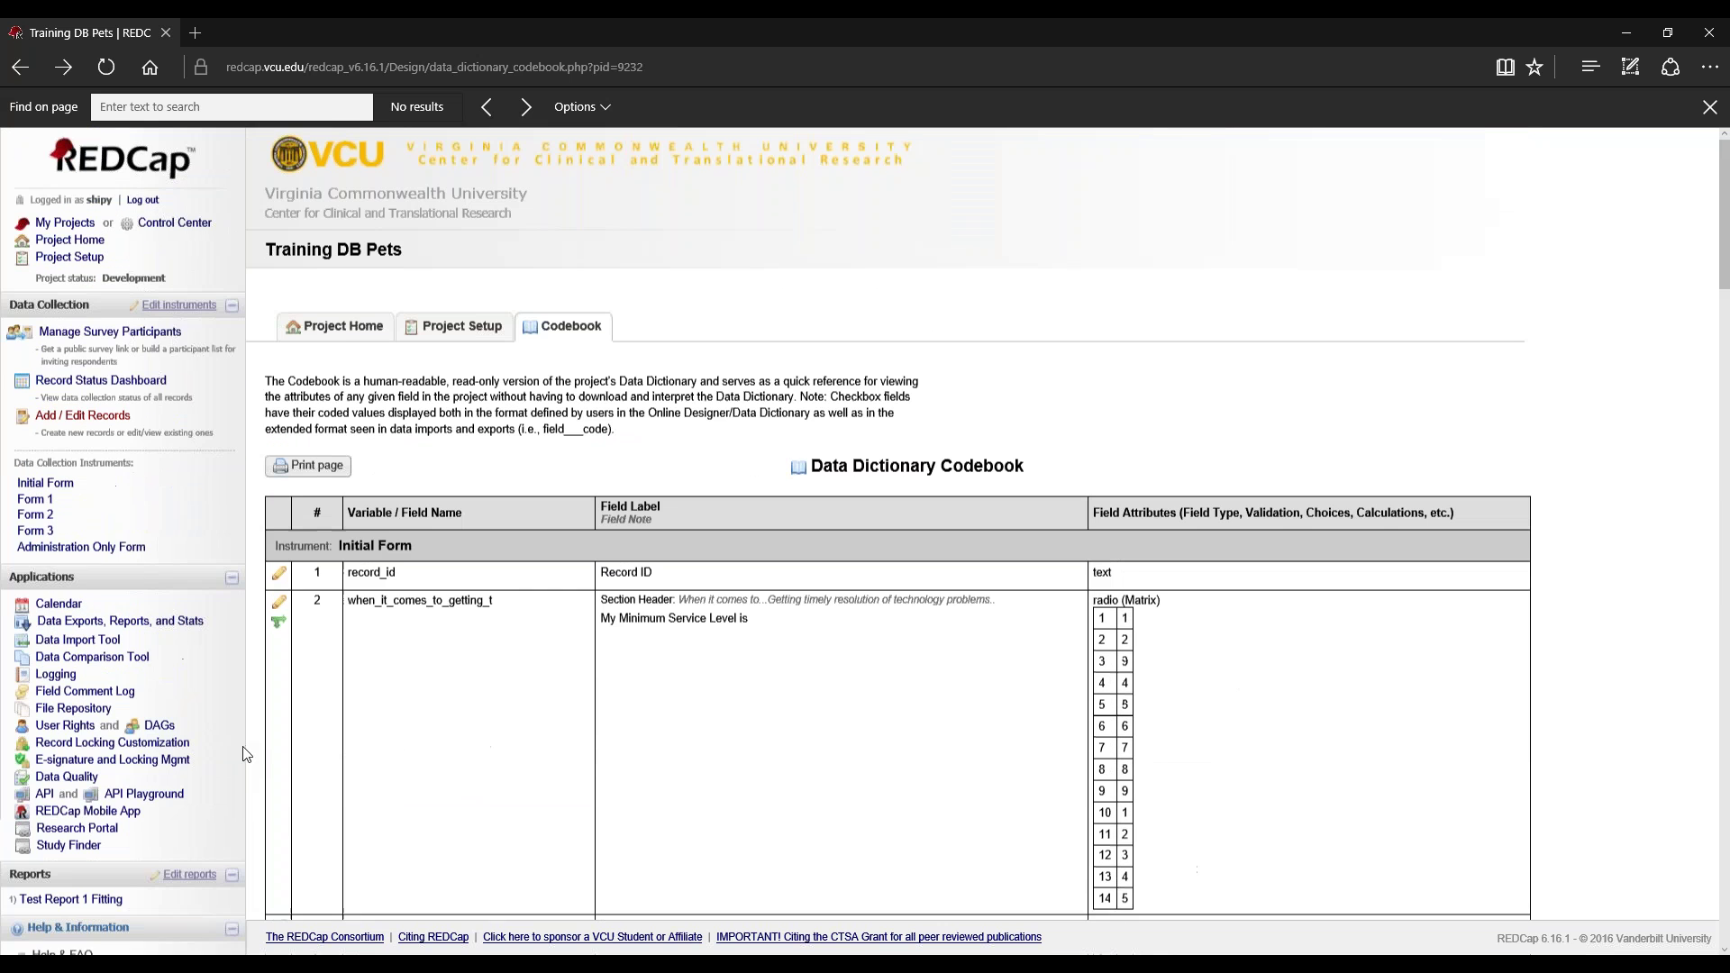